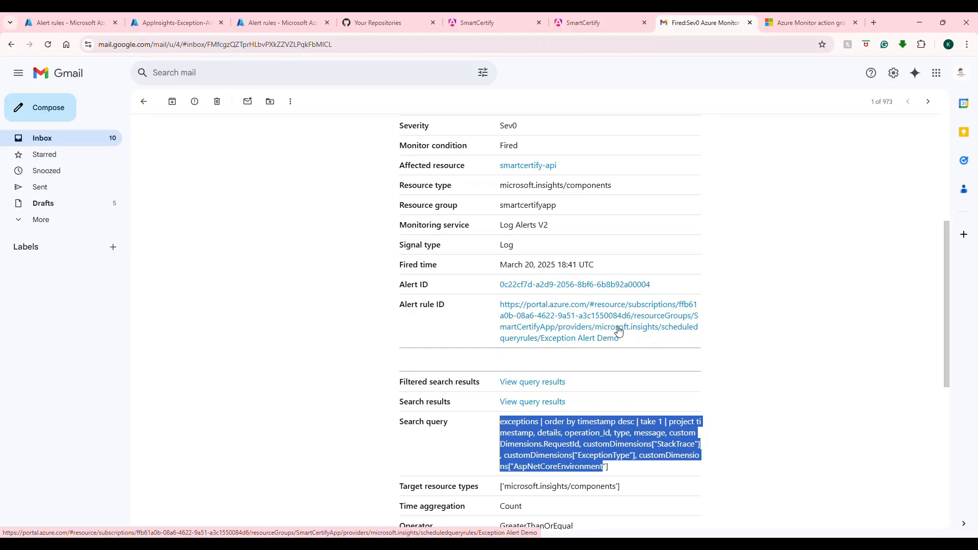
scroll(665, 319, "up", 5)
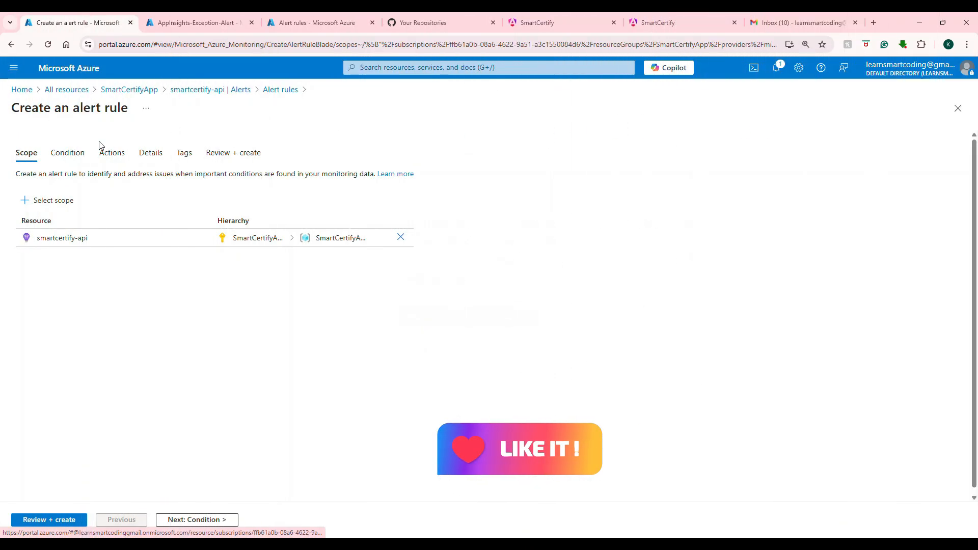
left_click(68, 153)
scroll(255, 443, "down", 3)
scroll(230, 387, "up", 3)
left_click(214, 335)
left_click(194, 377)
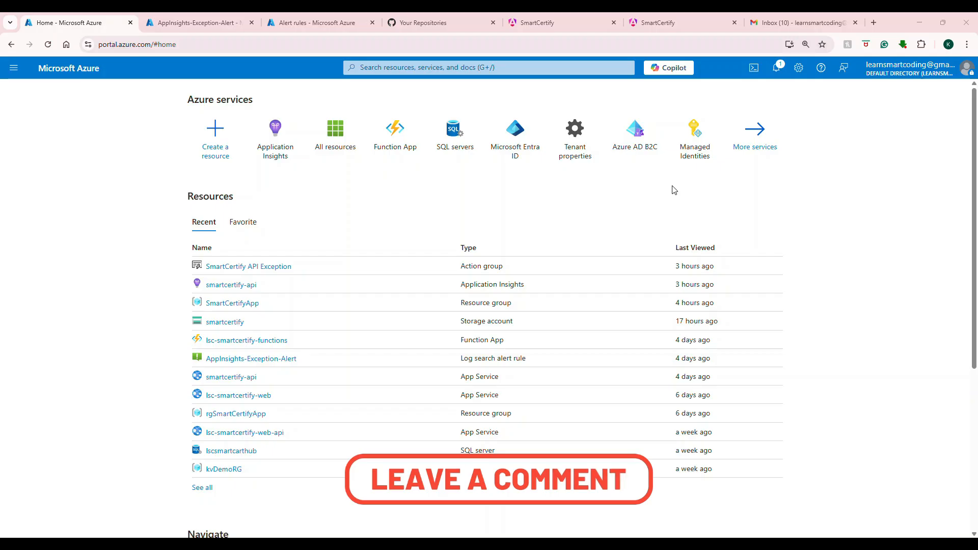
Open the smartcertify-api Application Insights resource from the SmartCertifyApp resource group.
left_click(133, 51)
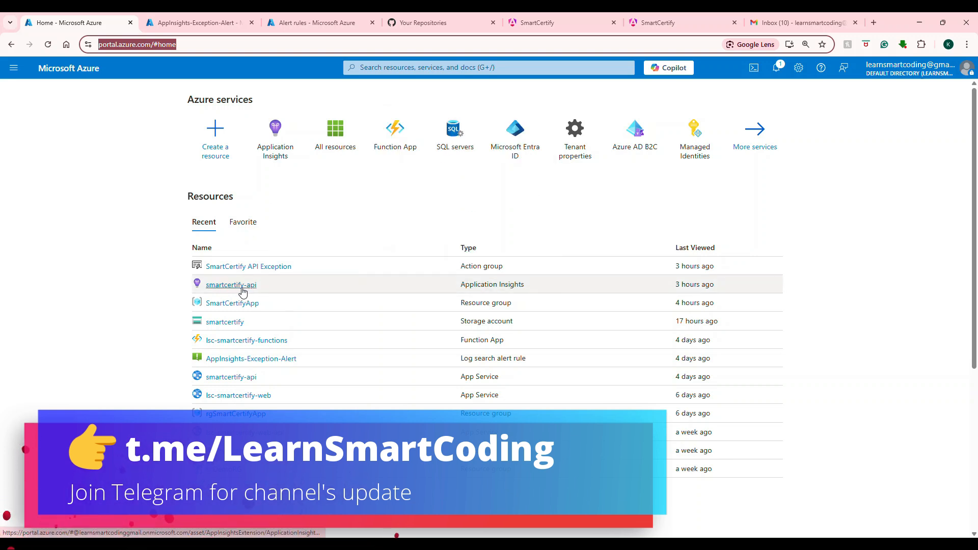
mouse_move(234, 291)
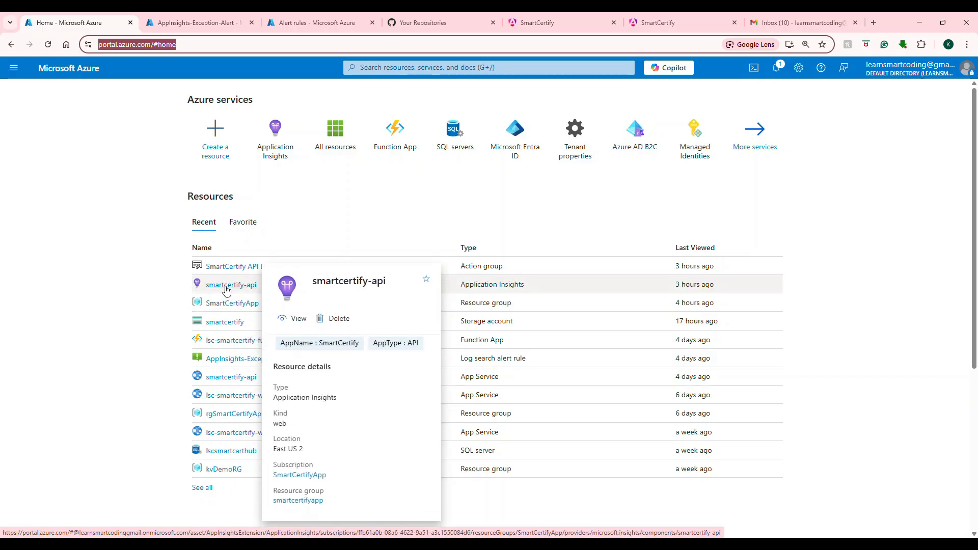
left_click(230, 303)
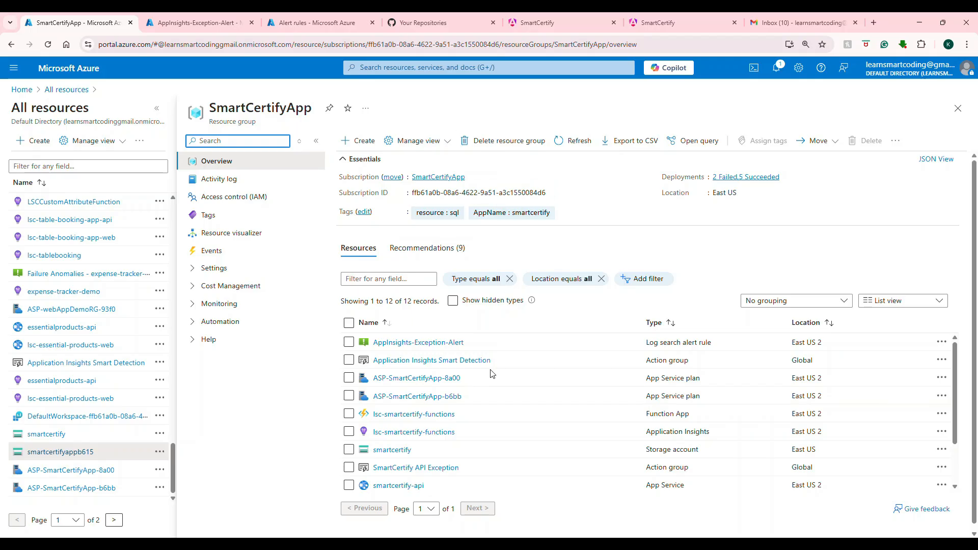
scroll(496, 371, "down", 2)
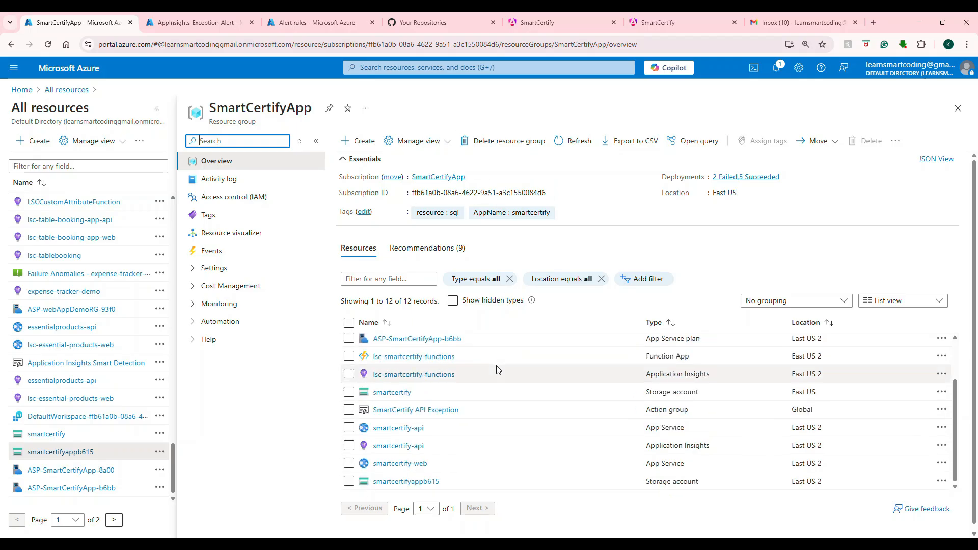
left_click(399, 447)
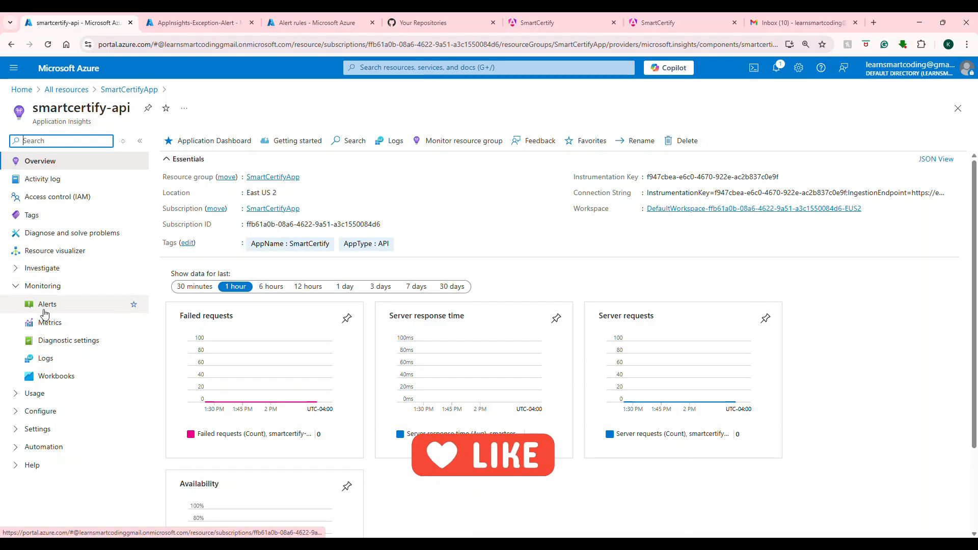
Review the request and response time charts for the last 30 days, 6 hours and 30 minutes.
left_click(446, 287)
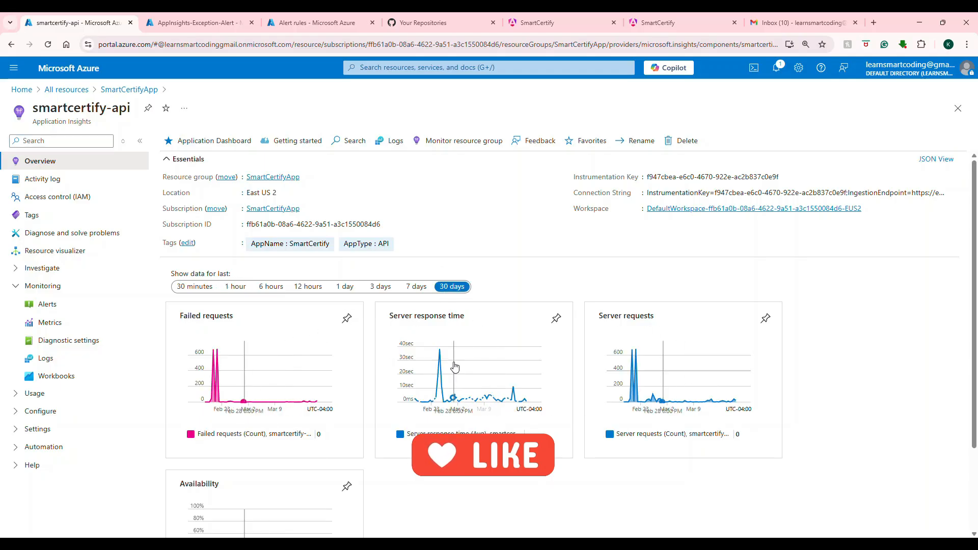
left_click(264, 286)
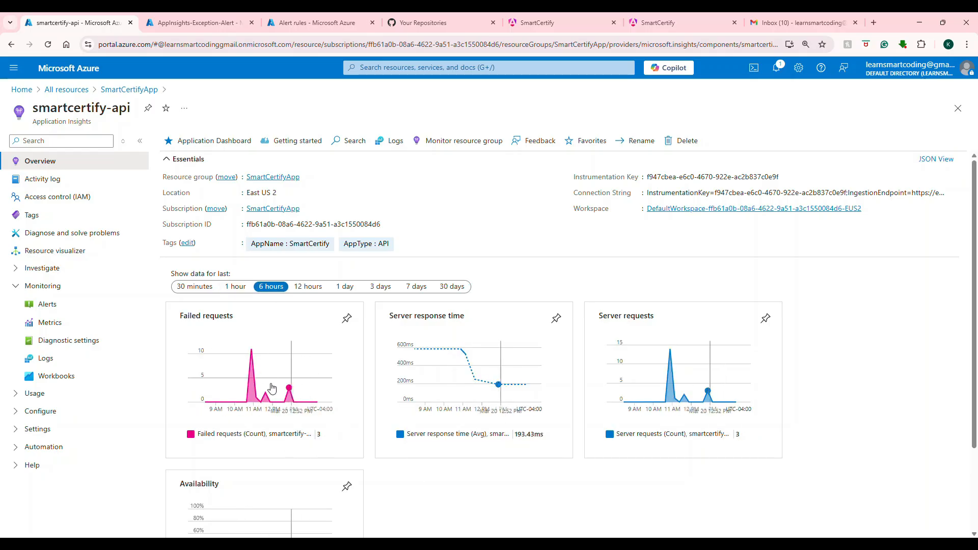
left_click(195, 286)
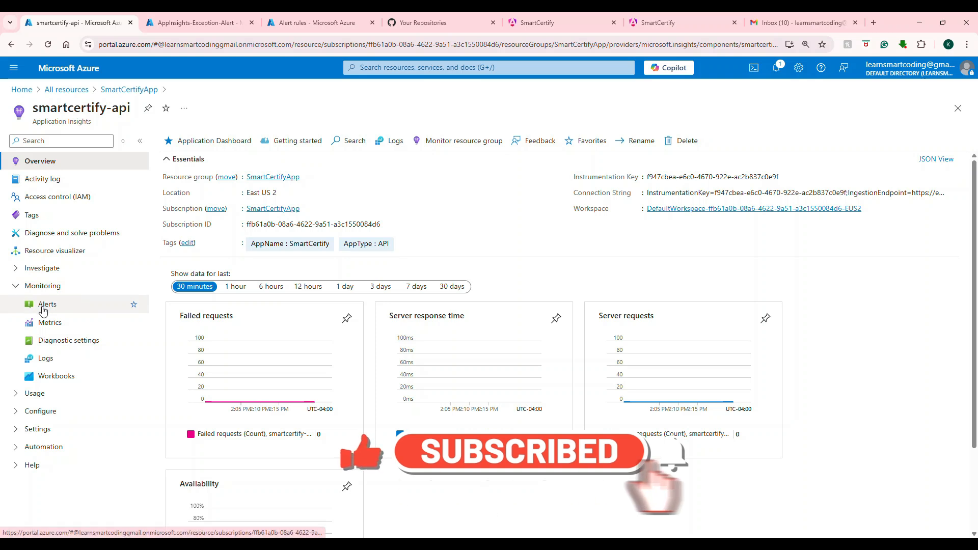
Open the alert rules of smartcertify-api and set the status filter to all.
left_click(42, 307)
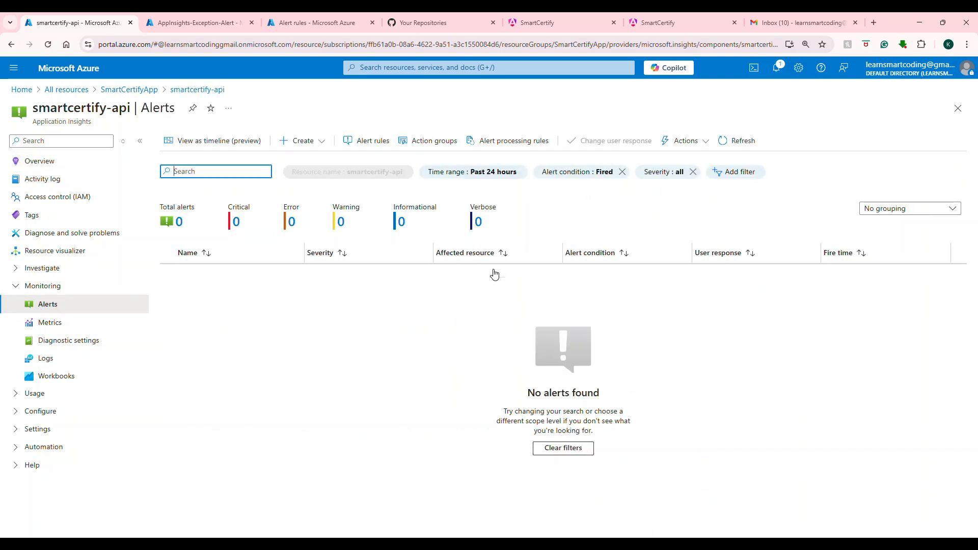
left_click(367, 145)
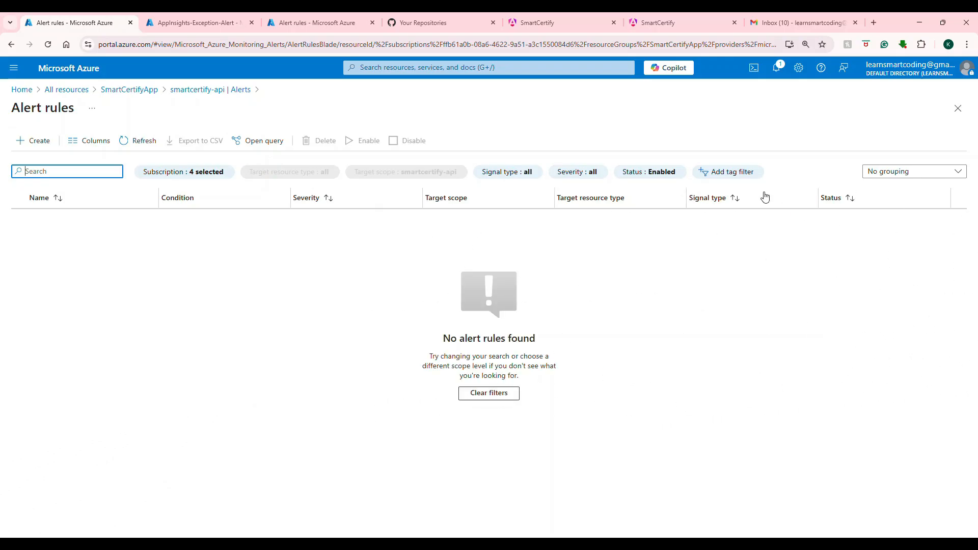
left_click(872, 175)
left_click(872, 171)
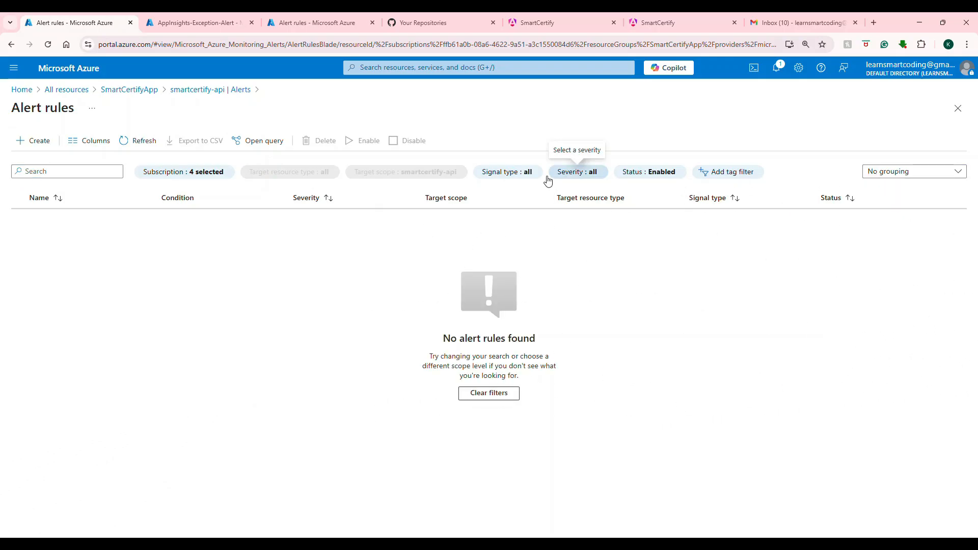
left_click(648, 172)
left_click(648, 238)
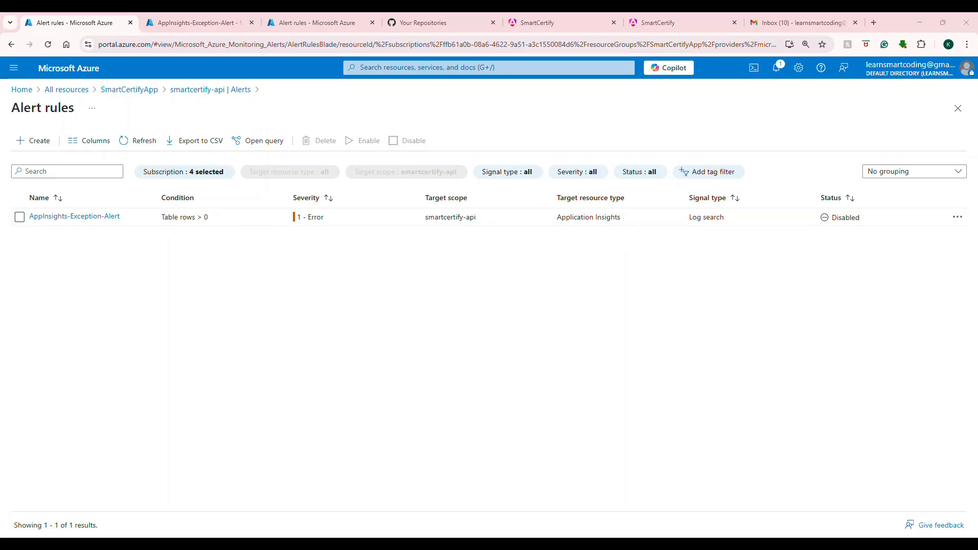
Start a new alert rule scoped to smartcertify-api and choose Exceptions as its condition signal.
left_click(39, 141)
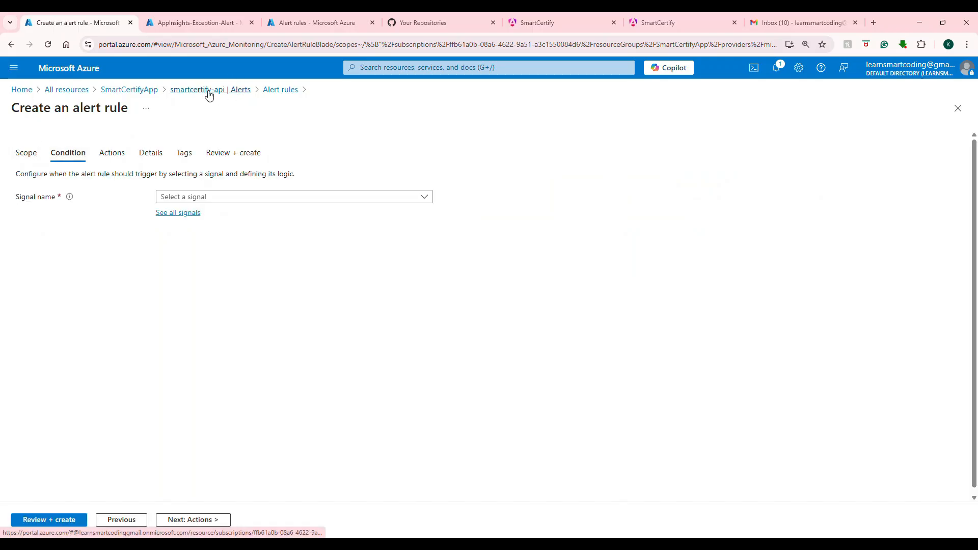
left_click(31, 157)
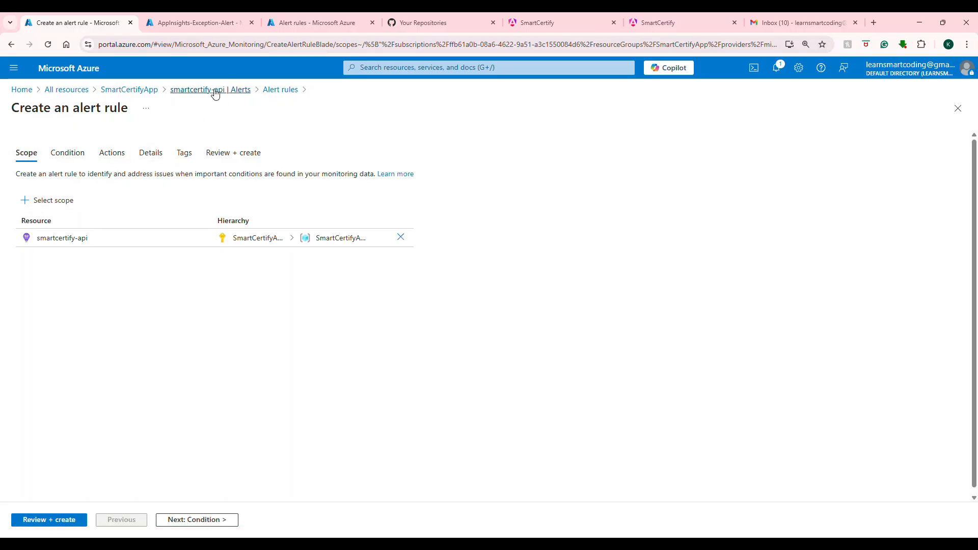
left_click(76, 158)
left_click(205, 197)
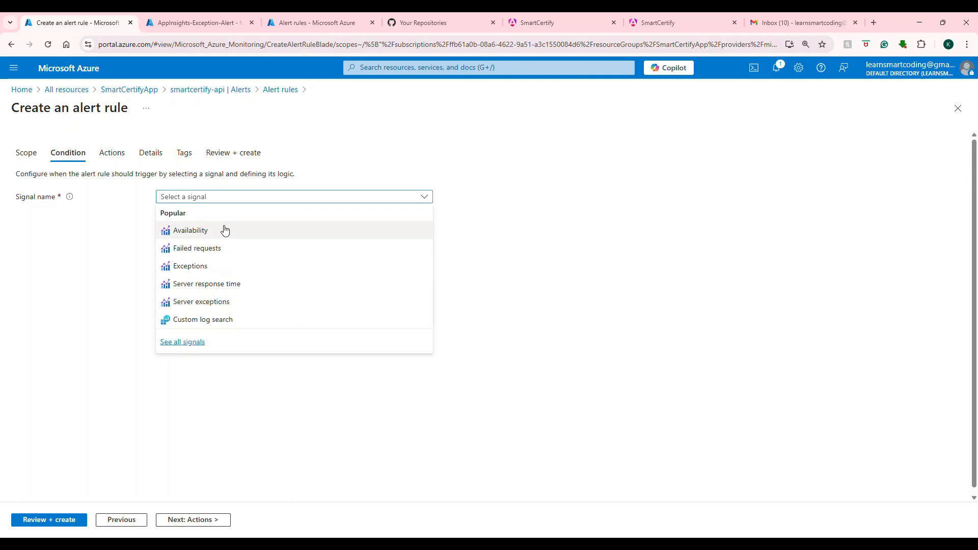
left_click(199, 271)
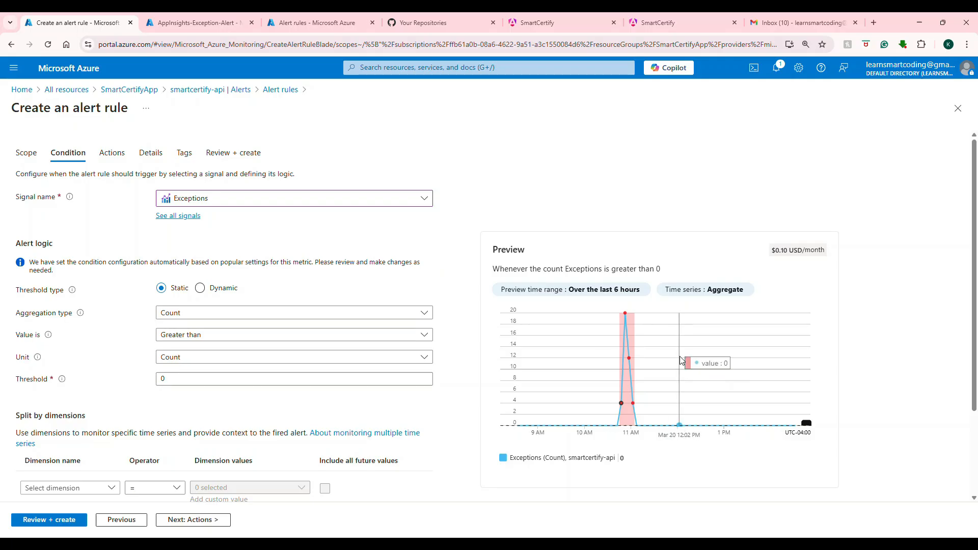
Set the exception count condition to greater than or equal to, with a threshold of 1.
scroll(284, 308, "down", 2)
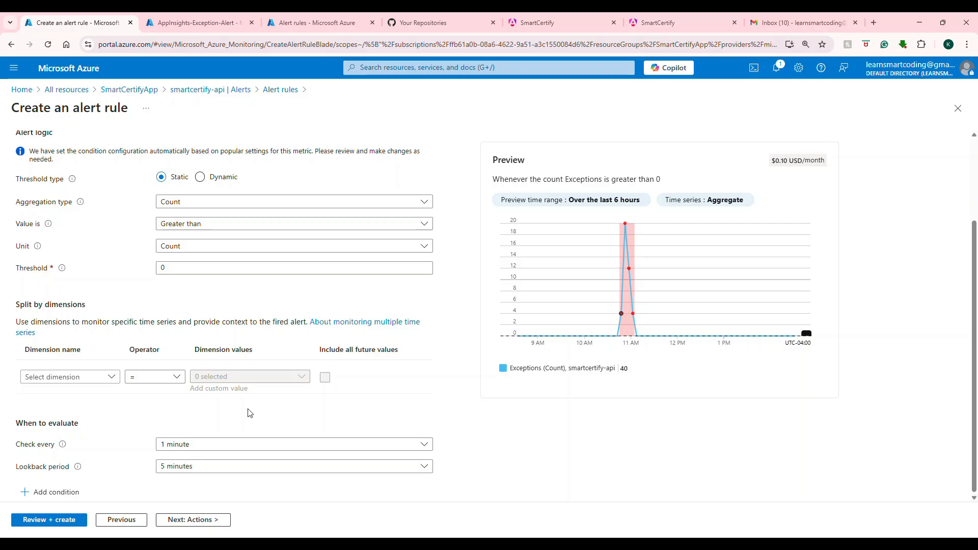
scroll(251, 307, "up", 2)
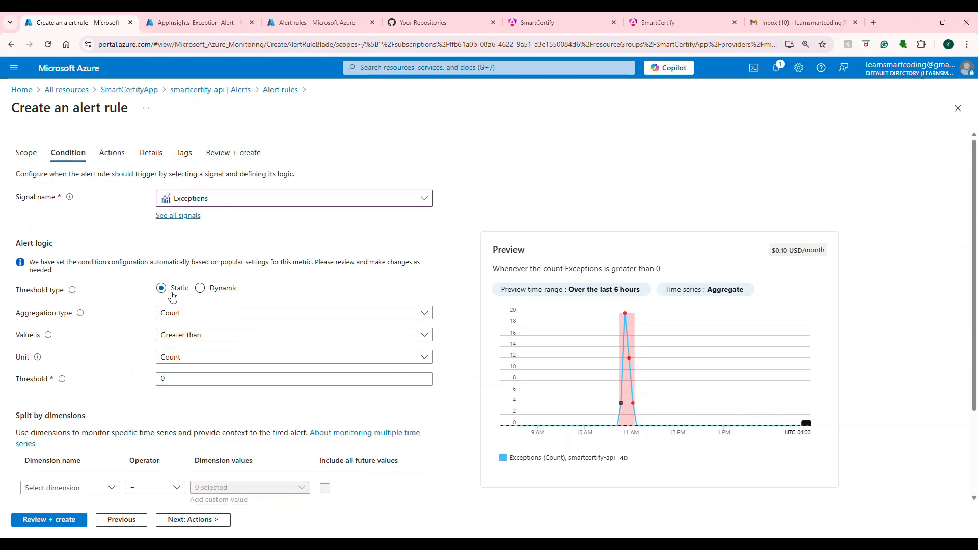
mouse_move(619, 367)
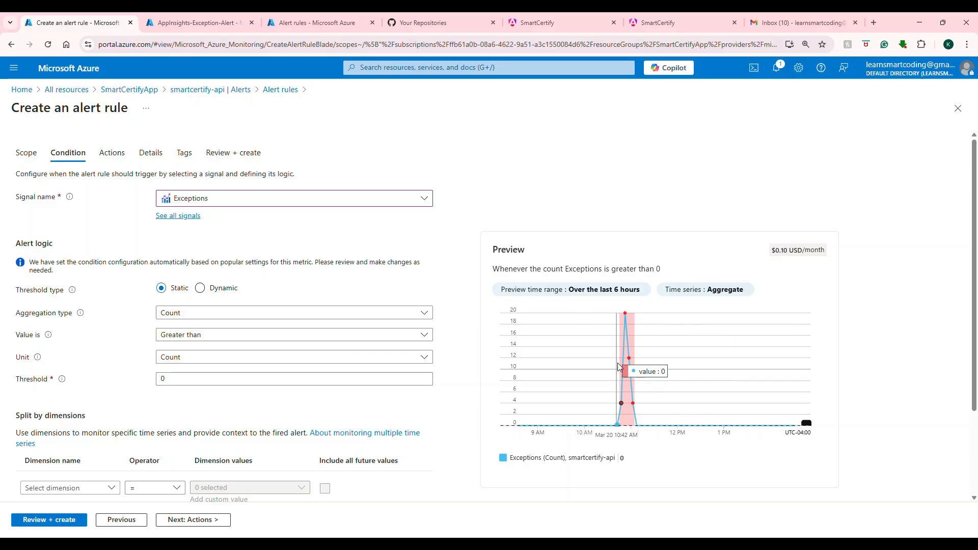
left_click(206, 340)
left_click(199, 368)
double_click(168, 379)
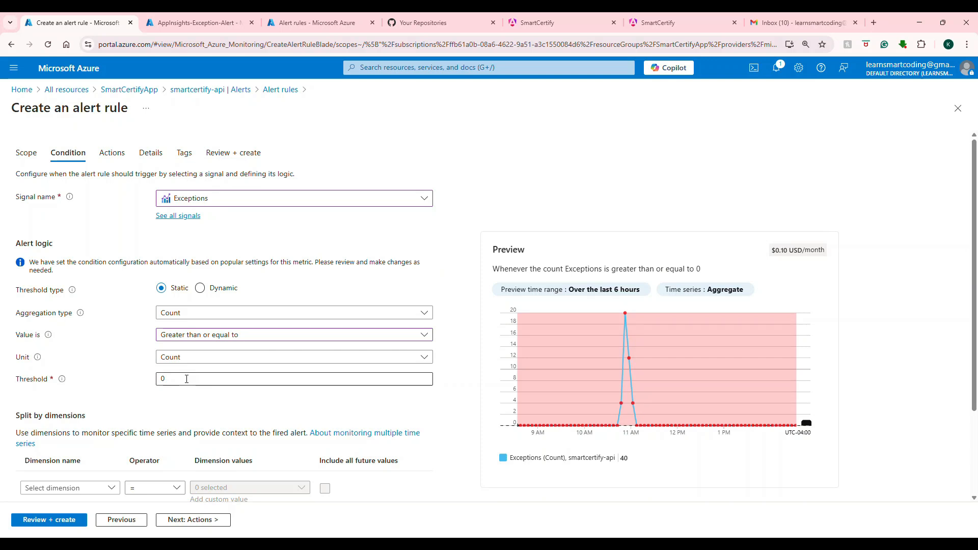
type("1")
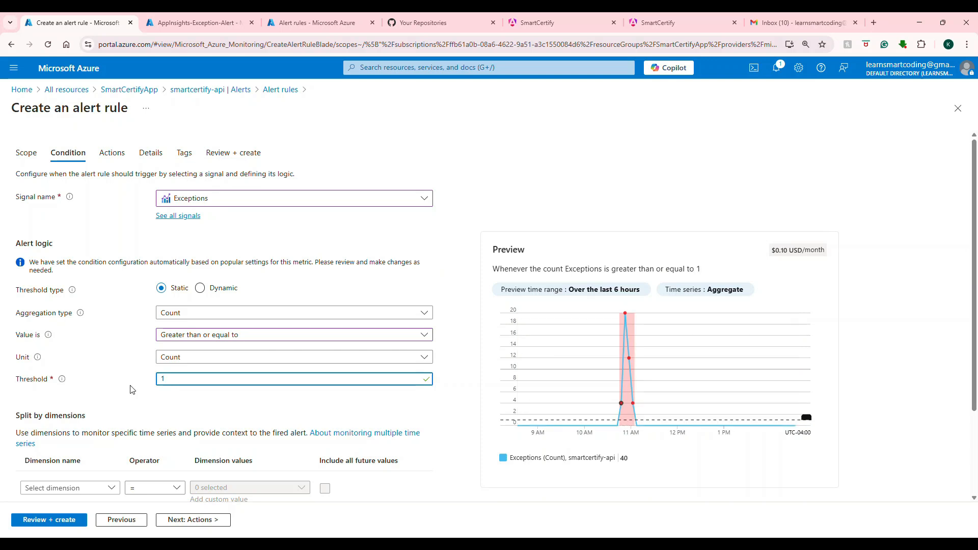
scroll(133, 390, "down", 2)
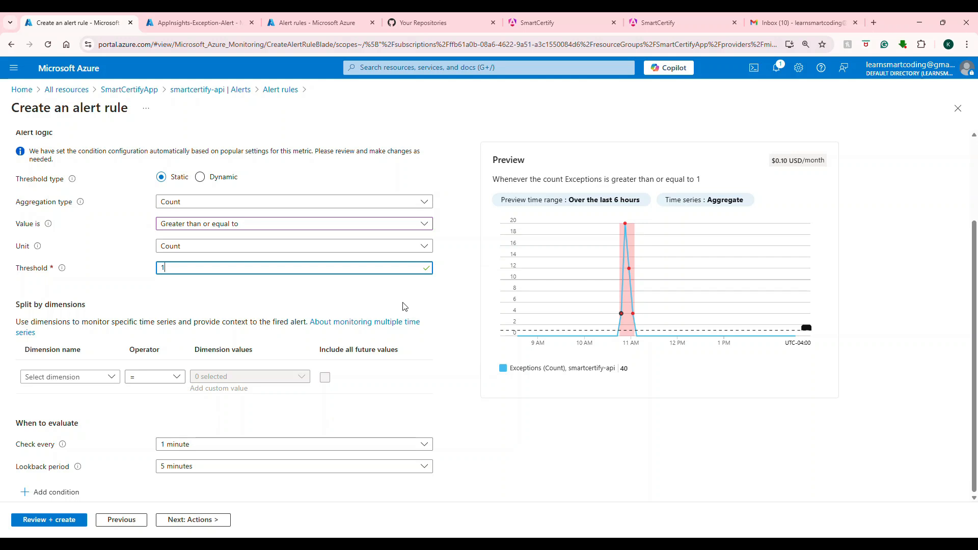
Configure a quick email action with the action group name "exception demo alert" and display name "Demo1", and save it.
left_click(203, 520)
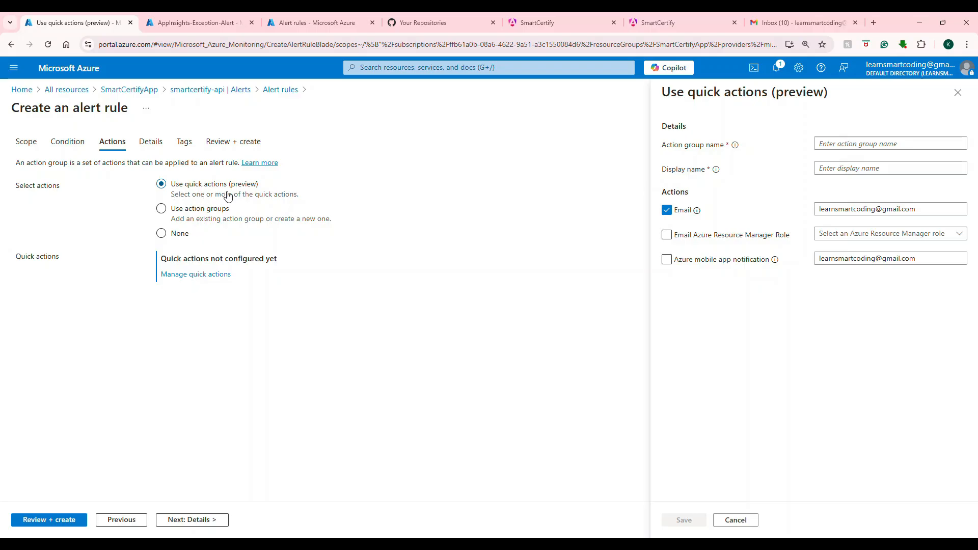
left_click(829, 142)
type("Demo E")
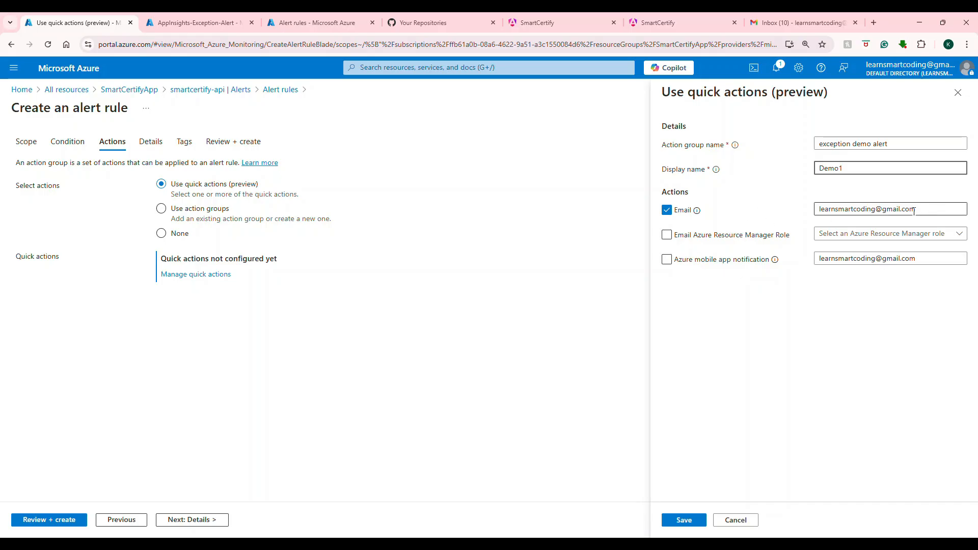
left_click(700, 518)
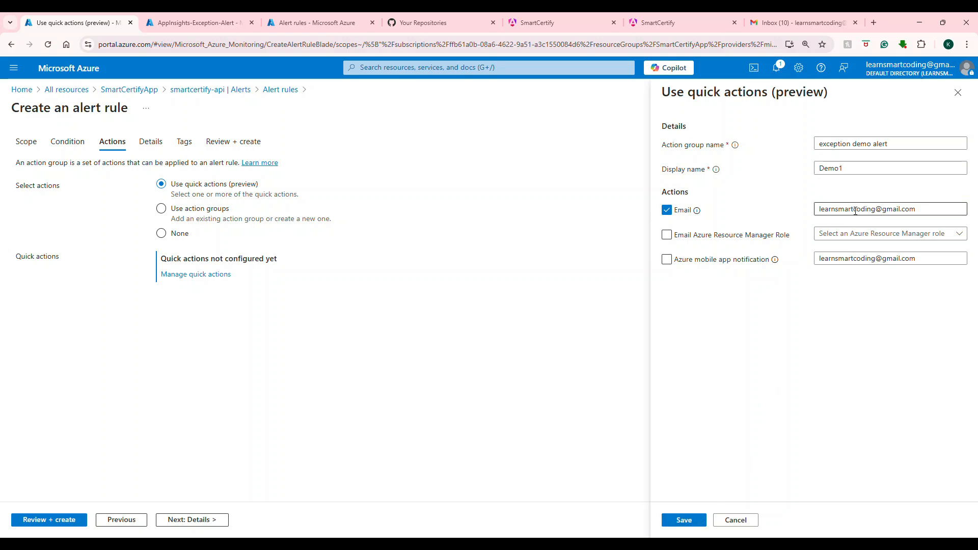
left_click(690, 524)
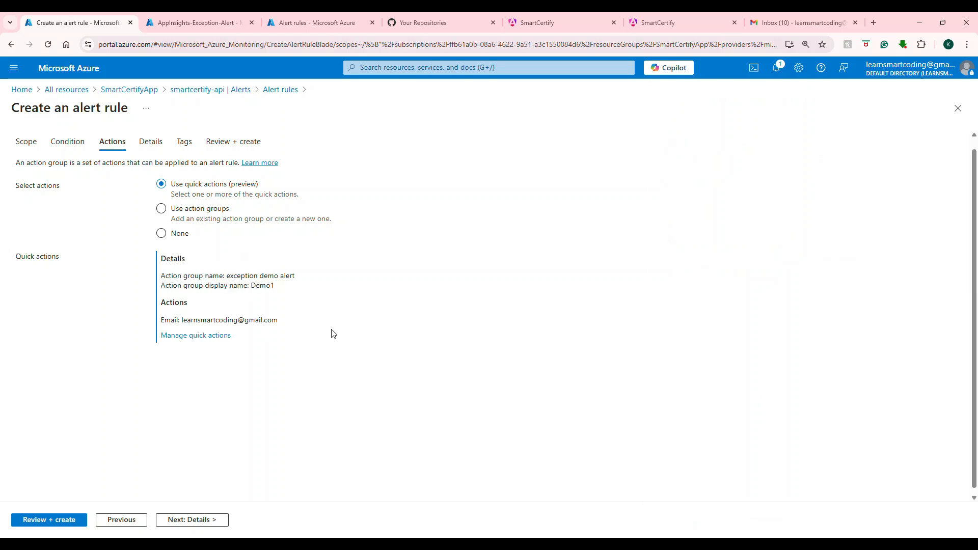
Set the alert rule's severity to 1 - Error and name it "Exception Alert Rule".
left_click(177, 518)
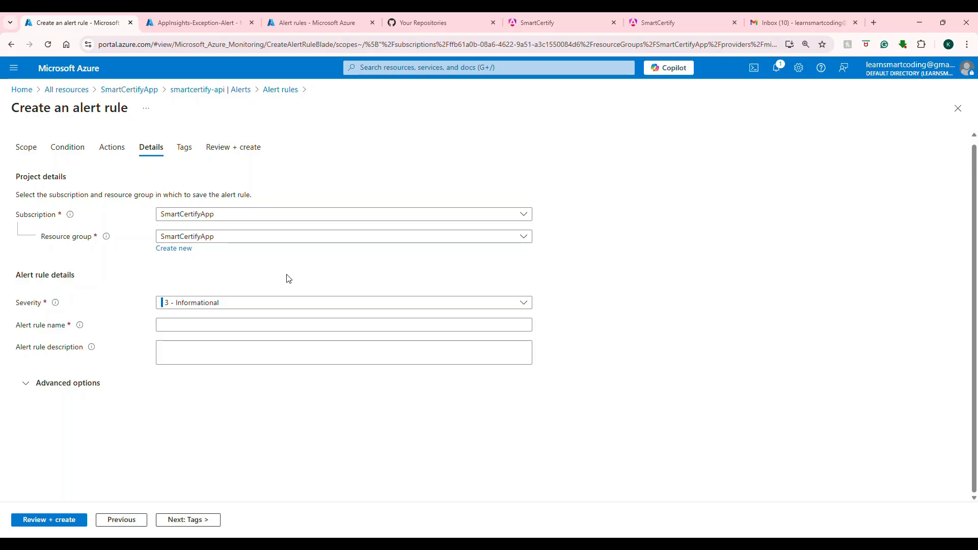
left_click(170, 305)
left_click(181, 337)
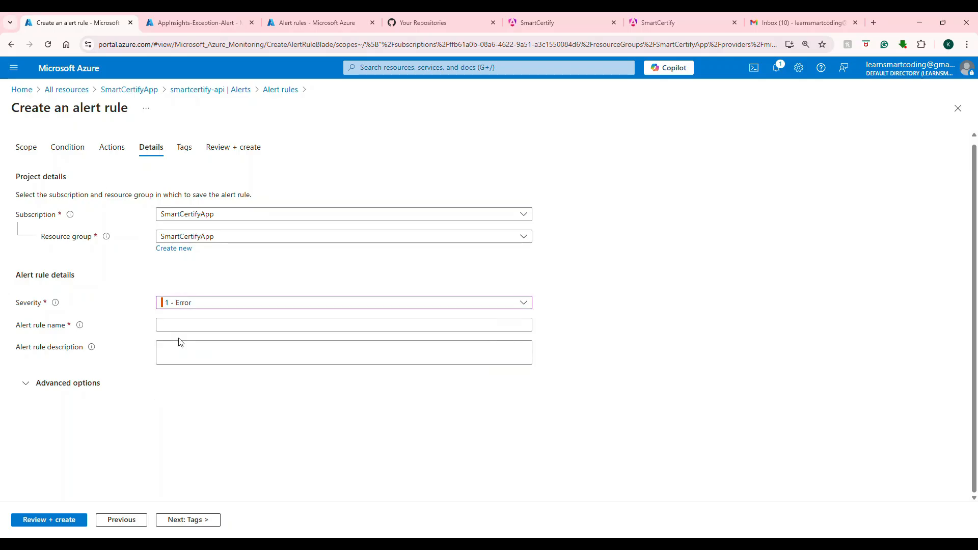
left_click(190, 304)
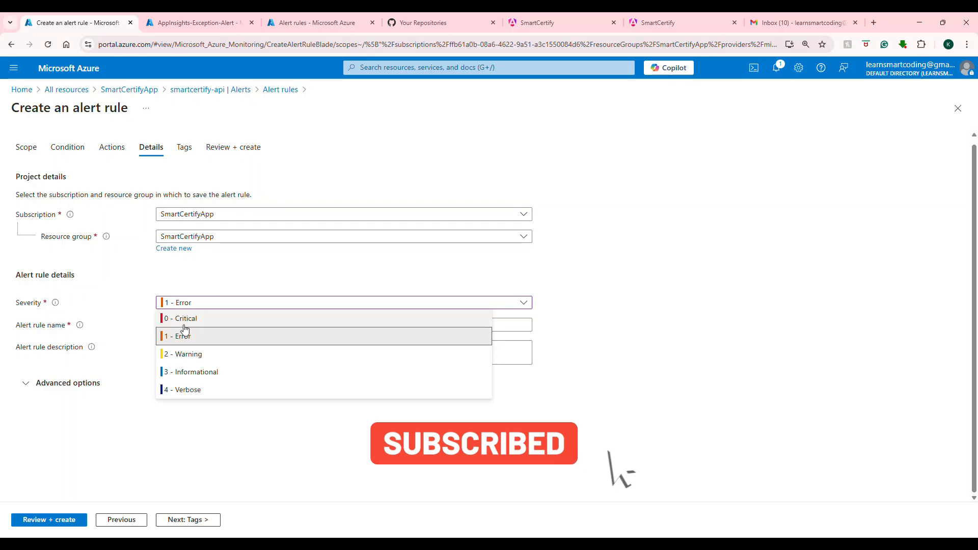
left_click(226, 273)
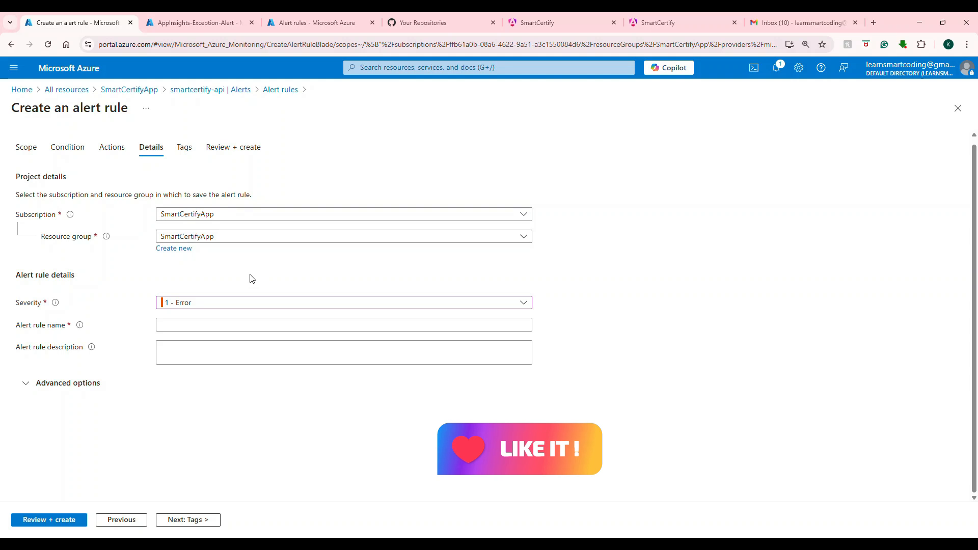
left_click(171, 325)
type("Exception Alert Rule")
Check the alert rule's advanced options and proceed past the tags to the final review.
left_click(27, 385)
scroll(275, 320, "down", 2)
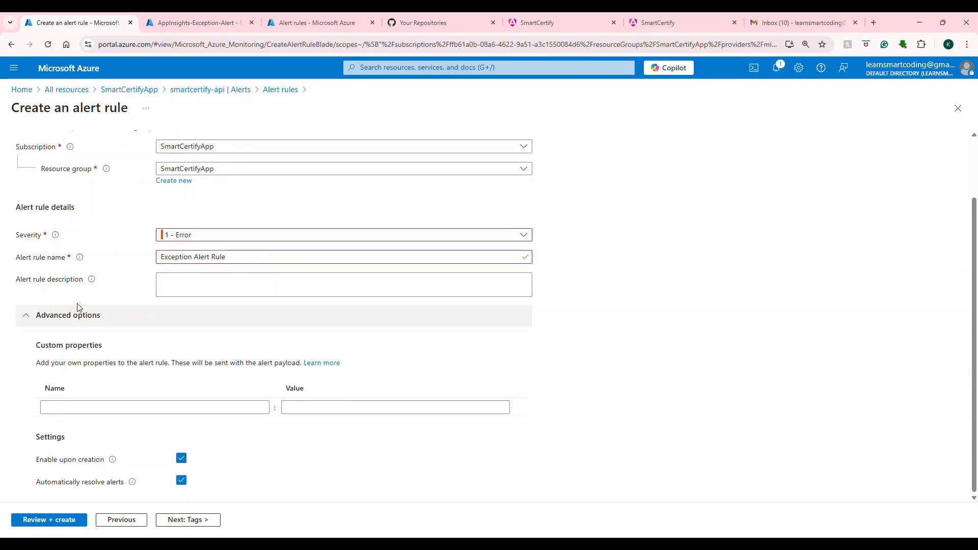
left_click(29, 314)
left_click(192, 520)
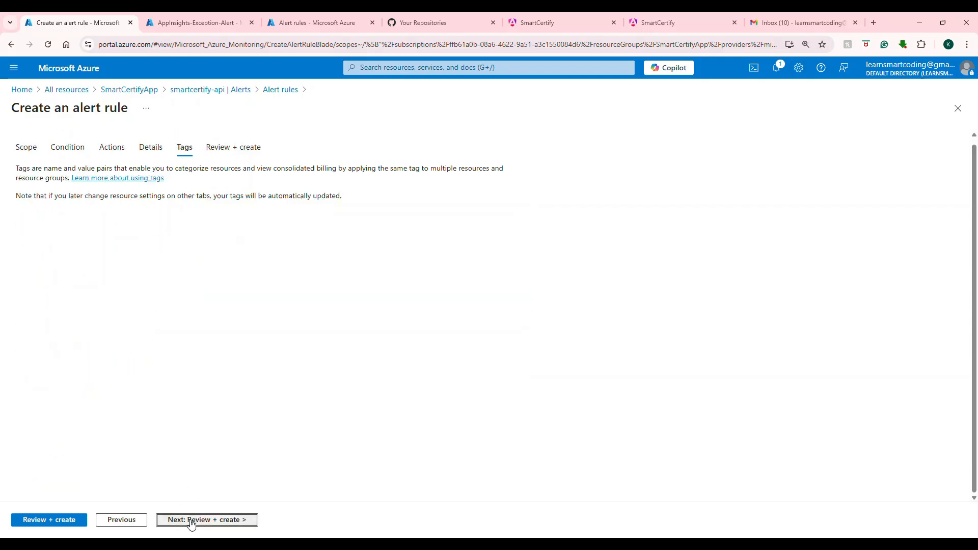
left_click(232, 148)
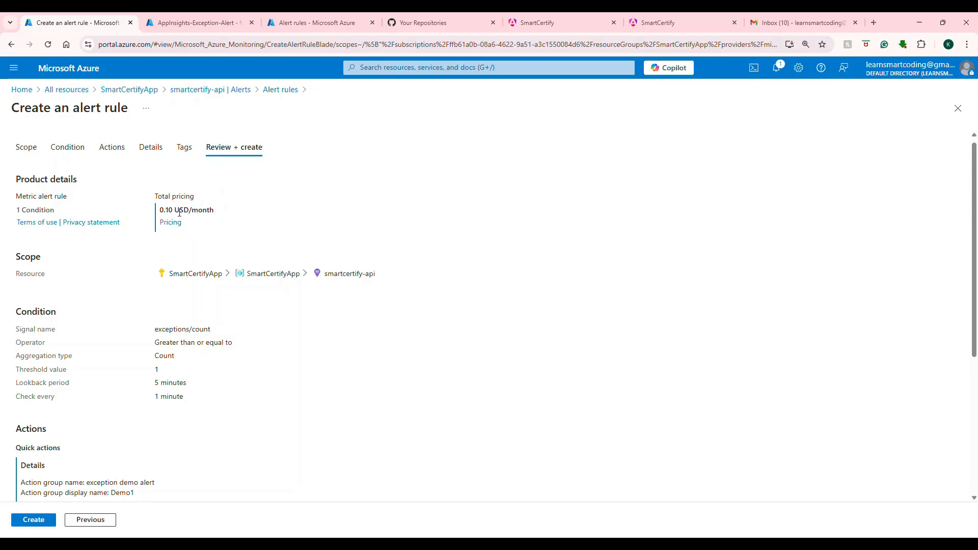
Create the reviewed exception alert rule, keep the status filter of the rules list on all, and refresh the list.
left_click_drag(172, 211, 160, 210)
left_click(43, 520)
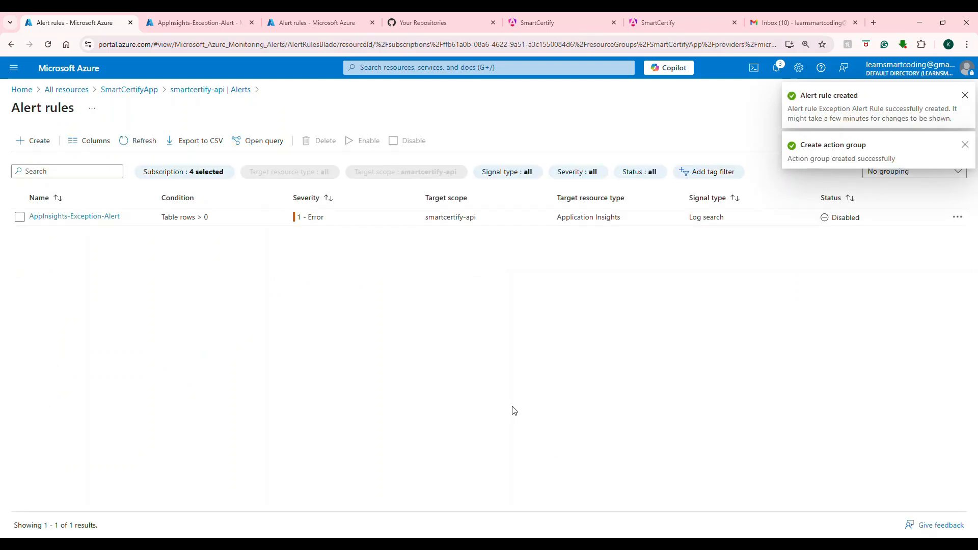
left_click(651, 173)
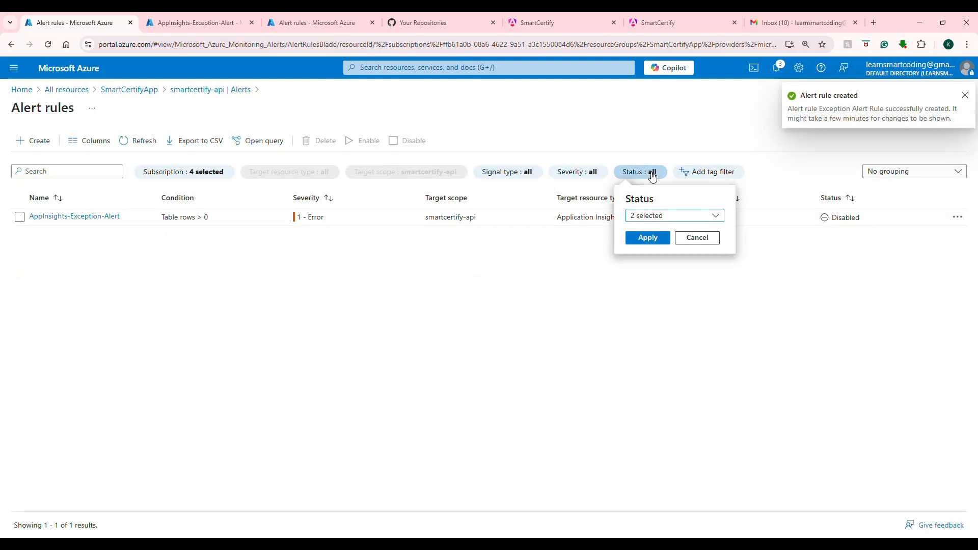
left_click(645, 237)
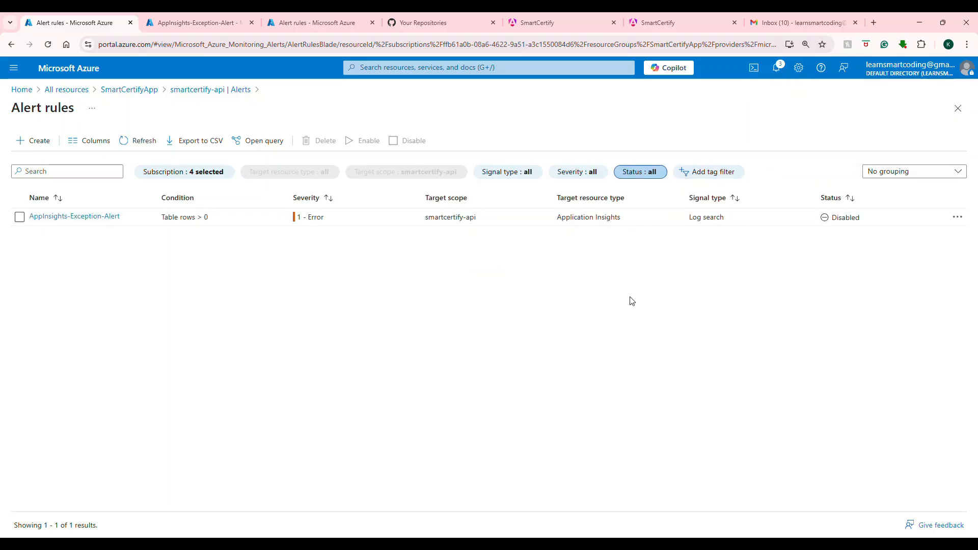
left_click(143, 147)
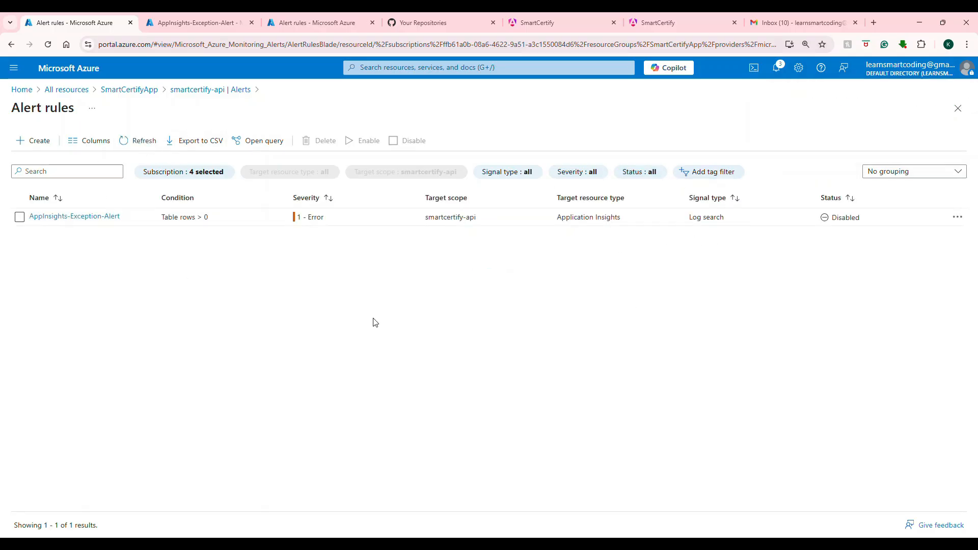
Start another alert rule with Custom log search as its signal and switch the query editor to KQL mode.
left_click(31, 140)
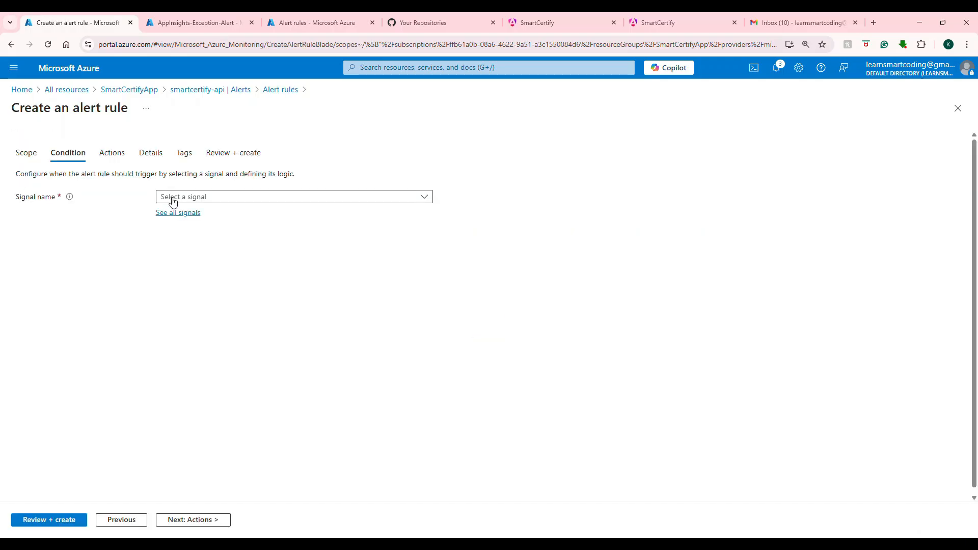
left_click(172, 199)
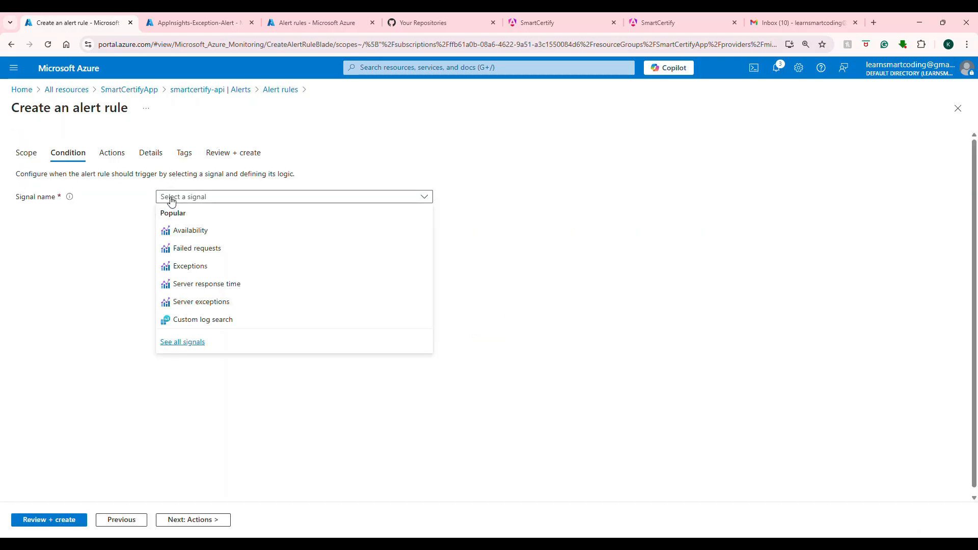
left_click(202, 321)
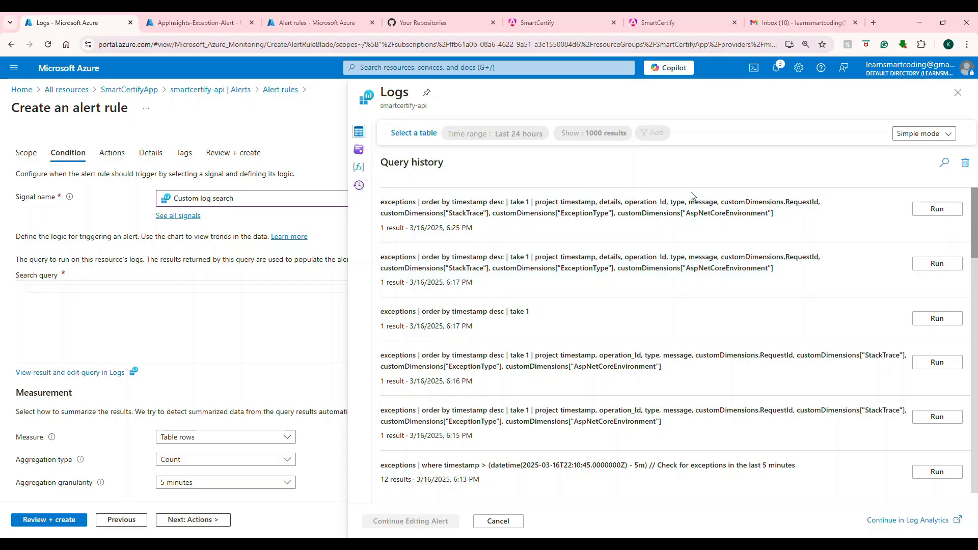
left_click(934, 139)
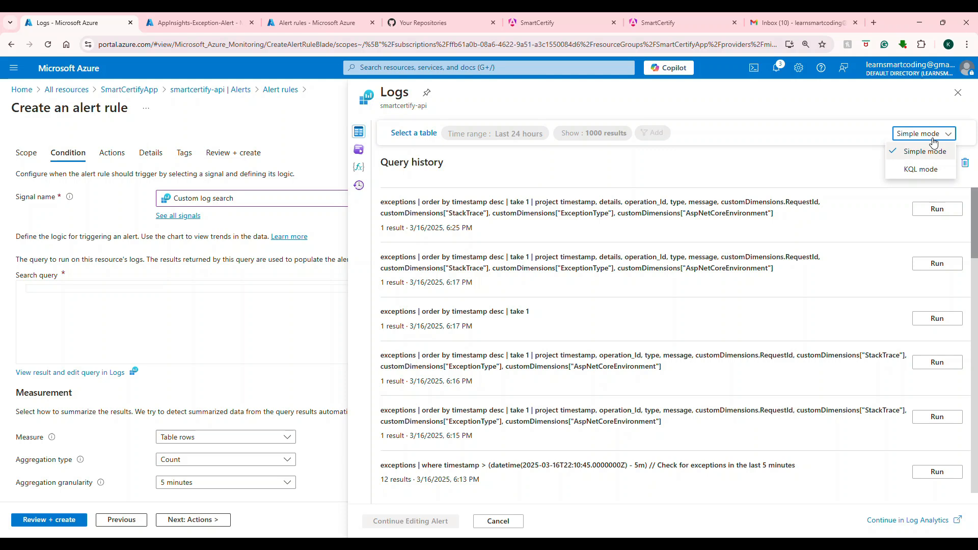
left_click(920, 171)
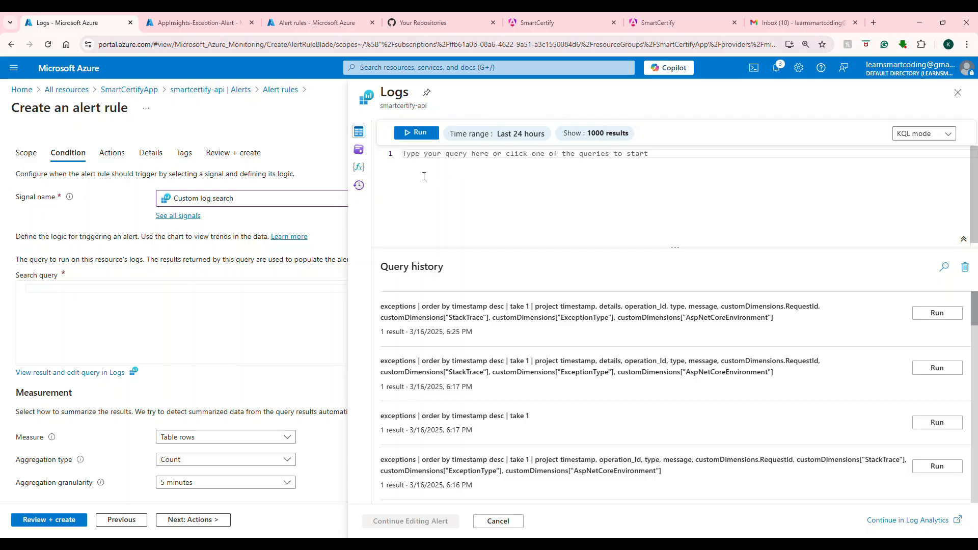
Look through the Application Insights tables available for the log query, including requests and traces.
left_click(358, 133)
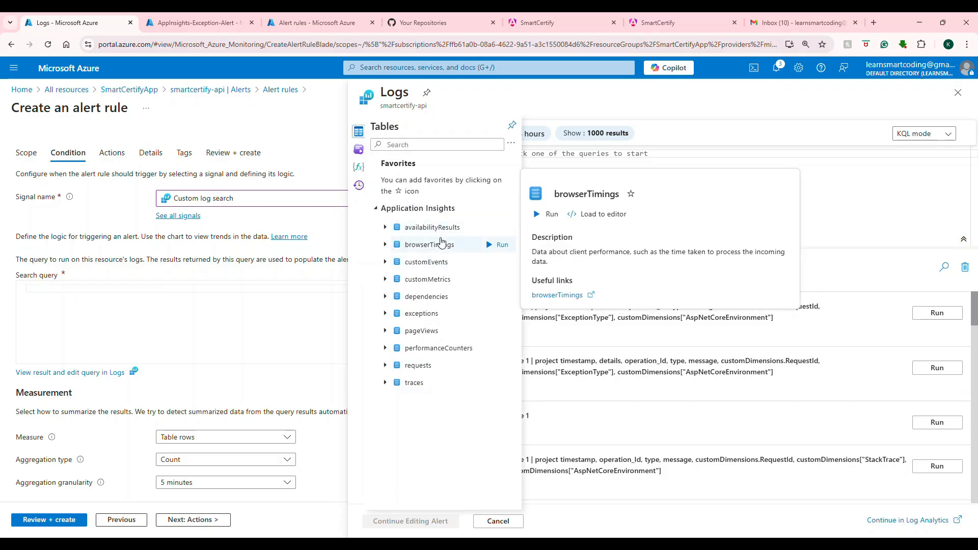
mouse_move(427, 285)
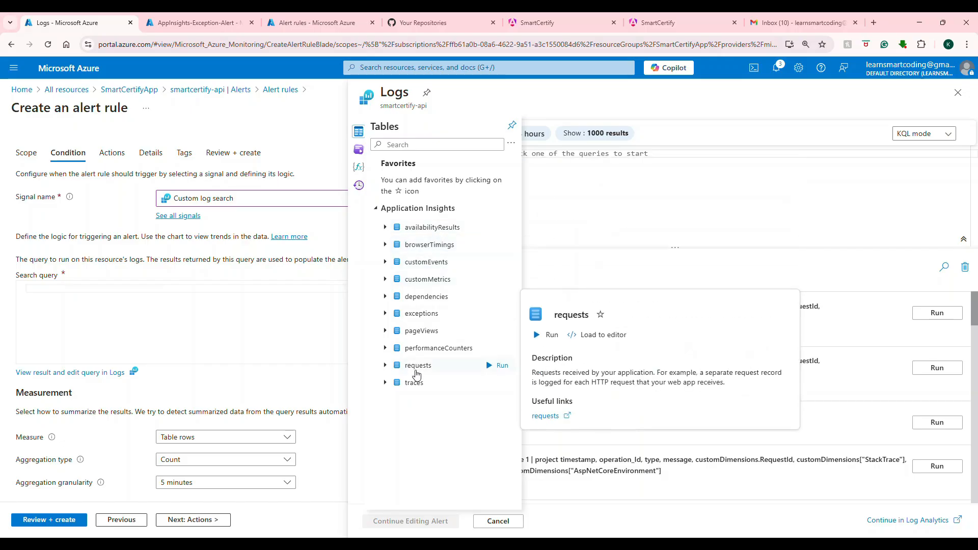
mouse_move(421, 395)
mouse_move(413, 374)
mouse_move(433, 220)
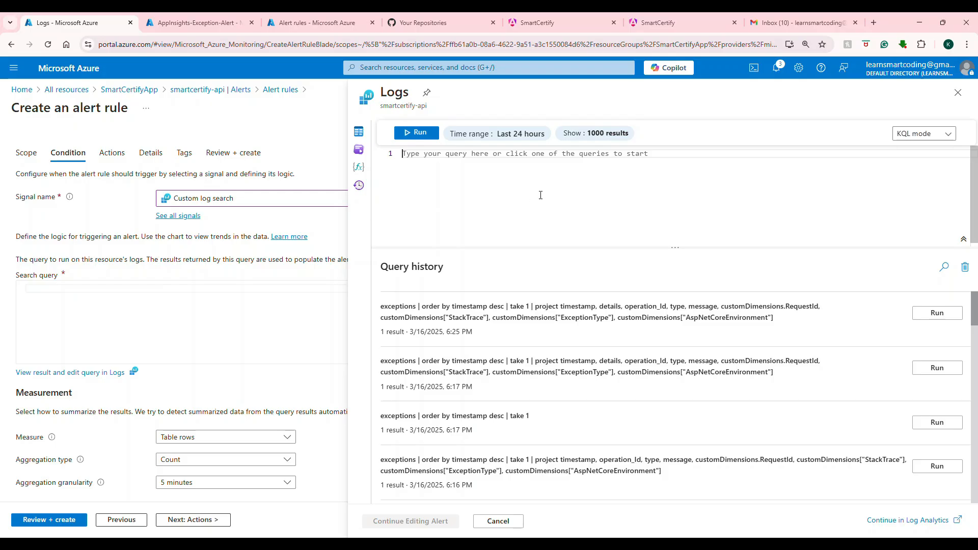
Query the requests table over the last 24 hours and examine the returned rows and columns.
type("requests")
key("Return")
type("|")
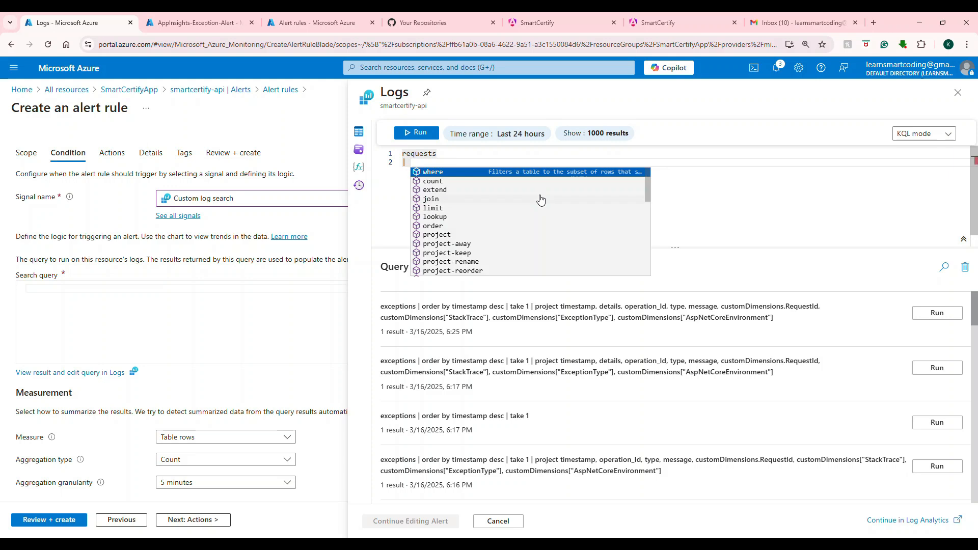
key("alt")
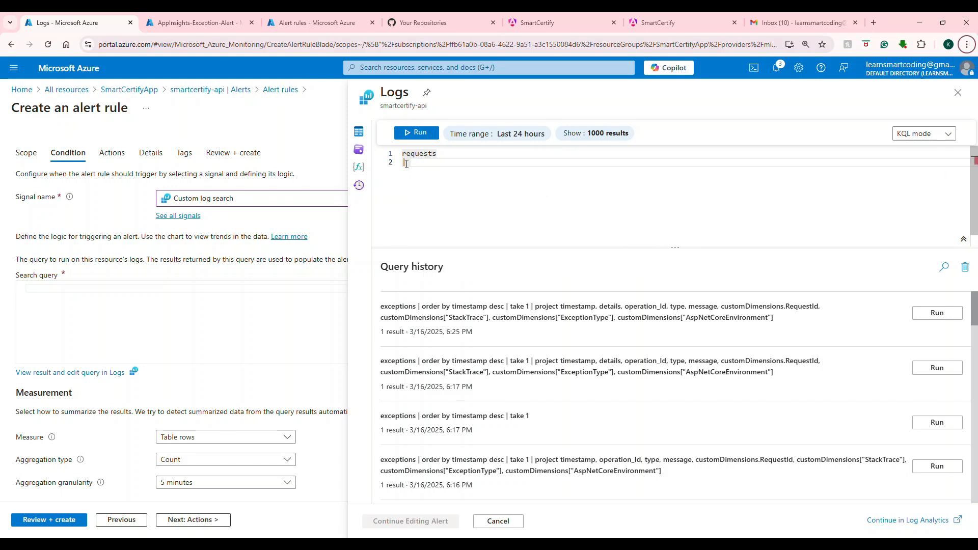
left_click(420, 133)
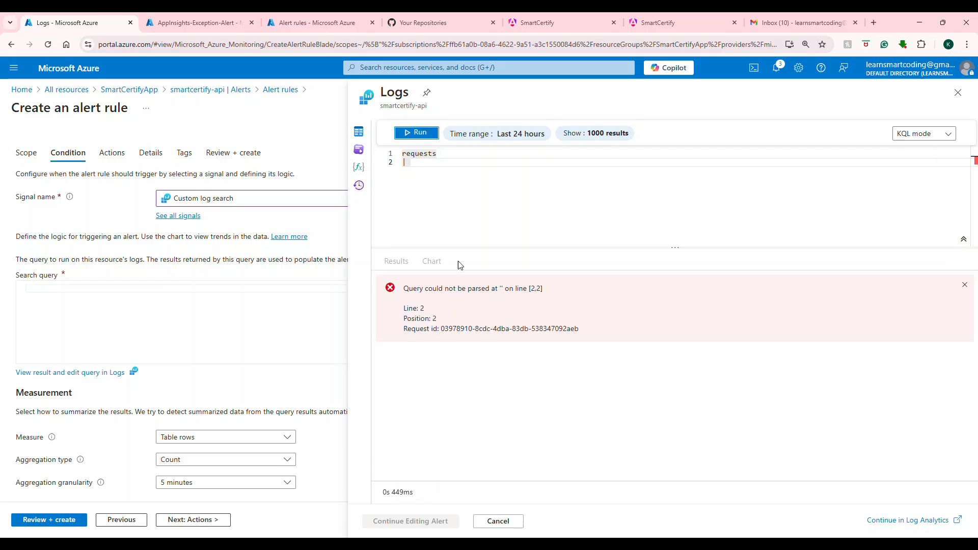
left_click(429, 181)
type("|")
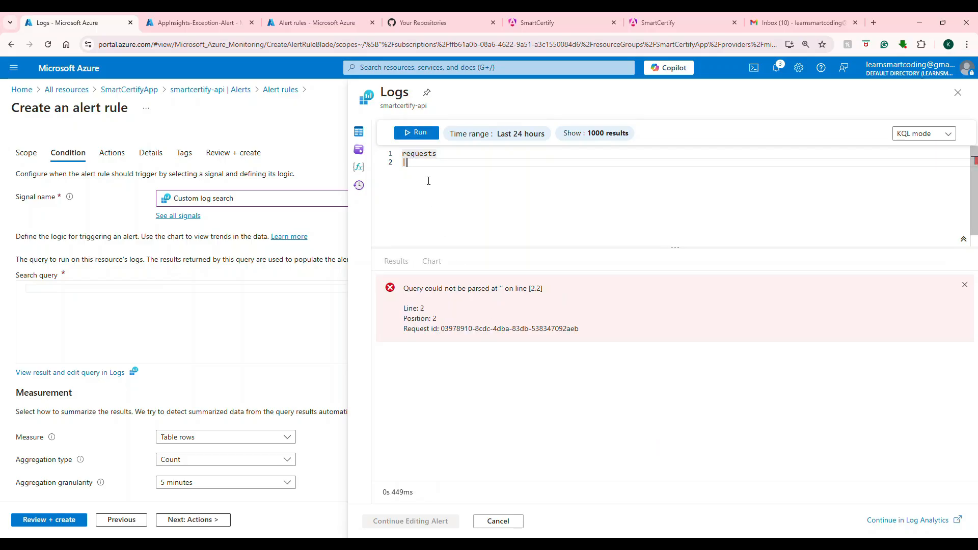
left_click(416, 133)
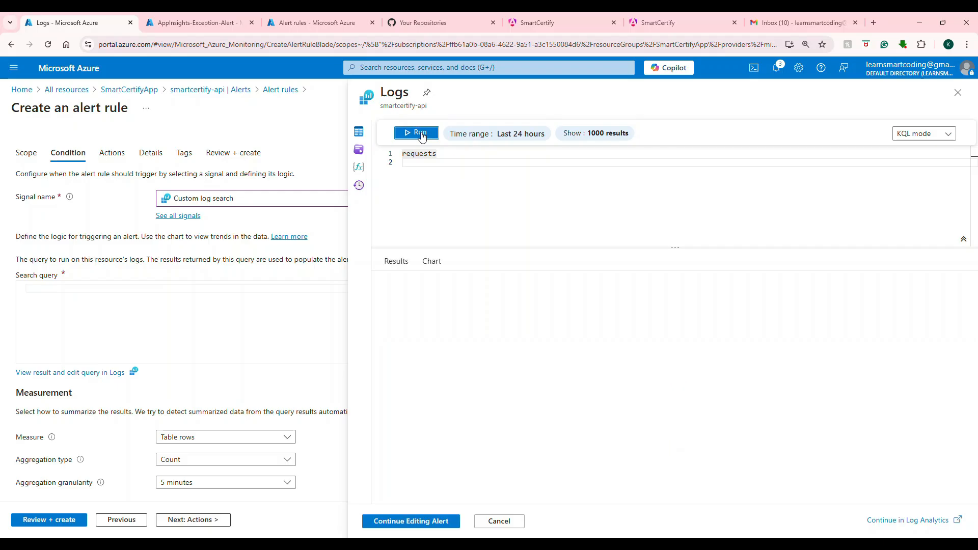
scroll(552, 326, "down", 15)
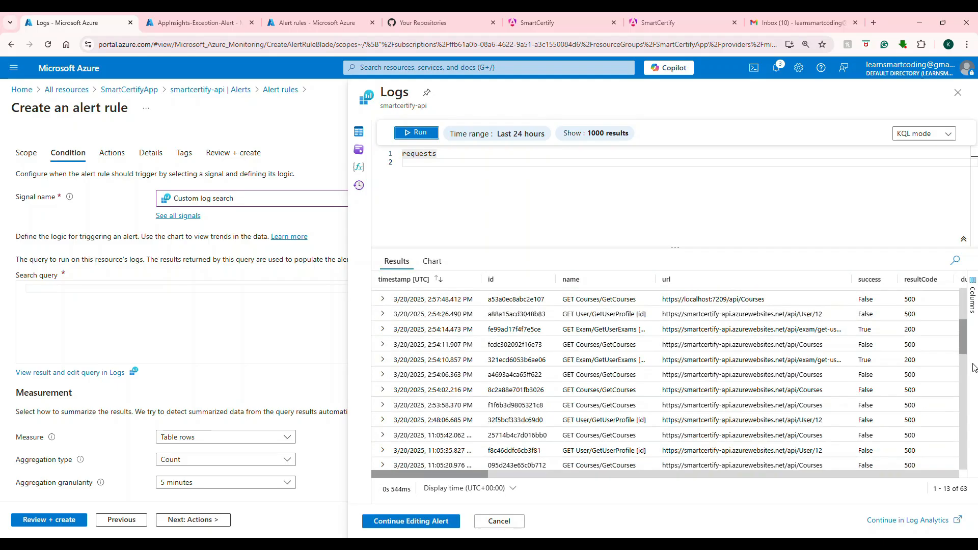
scroll(422, 468, "right", 10)
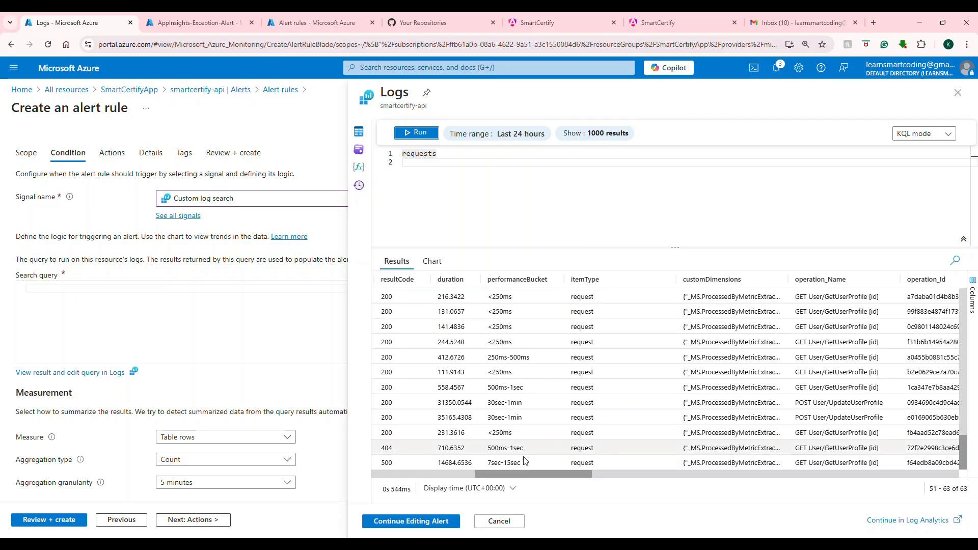
left_click_drag(548, 473, 712, 490)
scroll(705, 304, "right", 2)
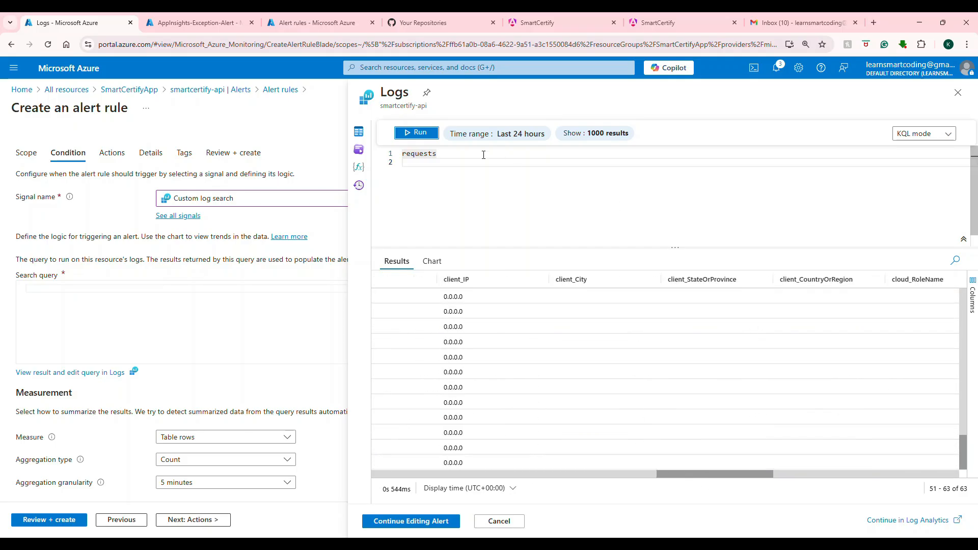
Query the exceptions table instead of requests and examine the details column of the results.
double_click(432, 154)
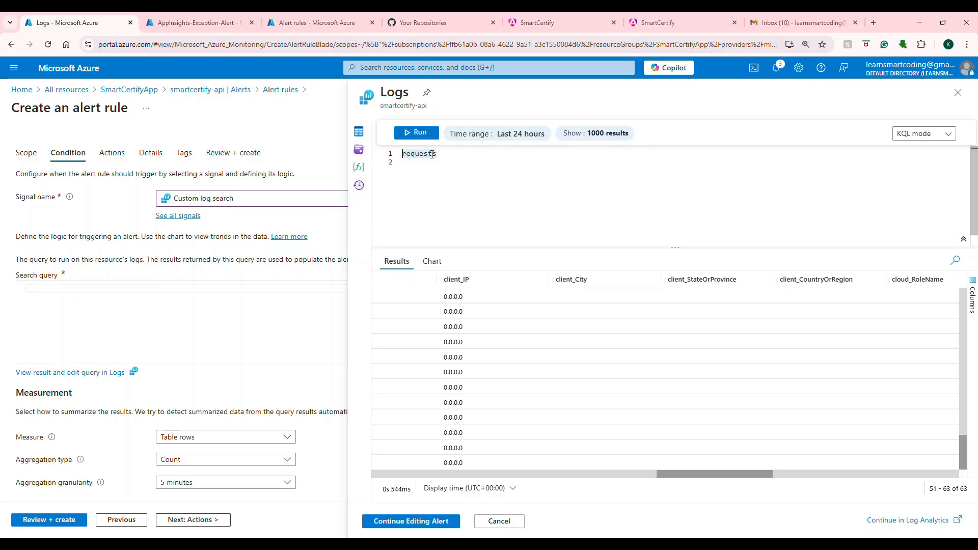
type("exceptions")
key("Return")
key("Return")
type("|")
key("Escape")
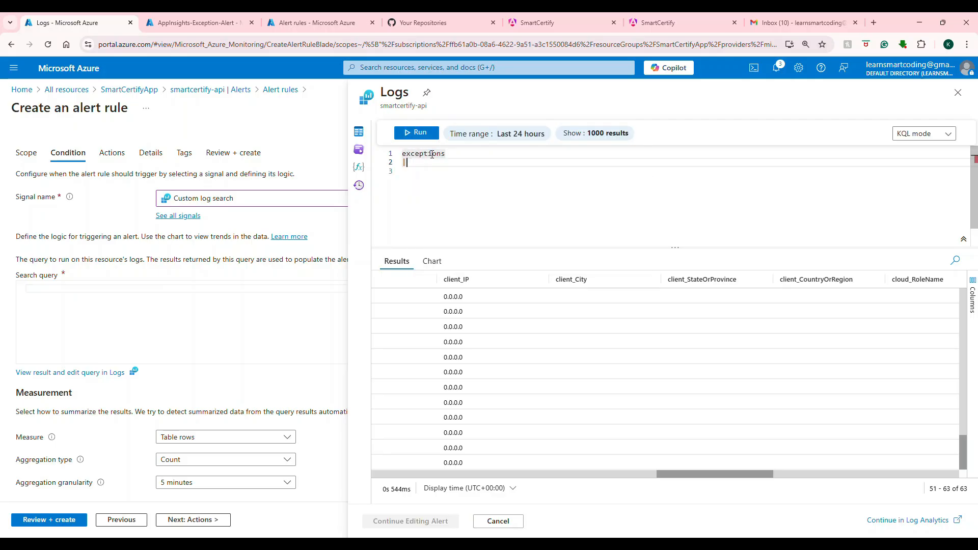
left_click(416, 132)
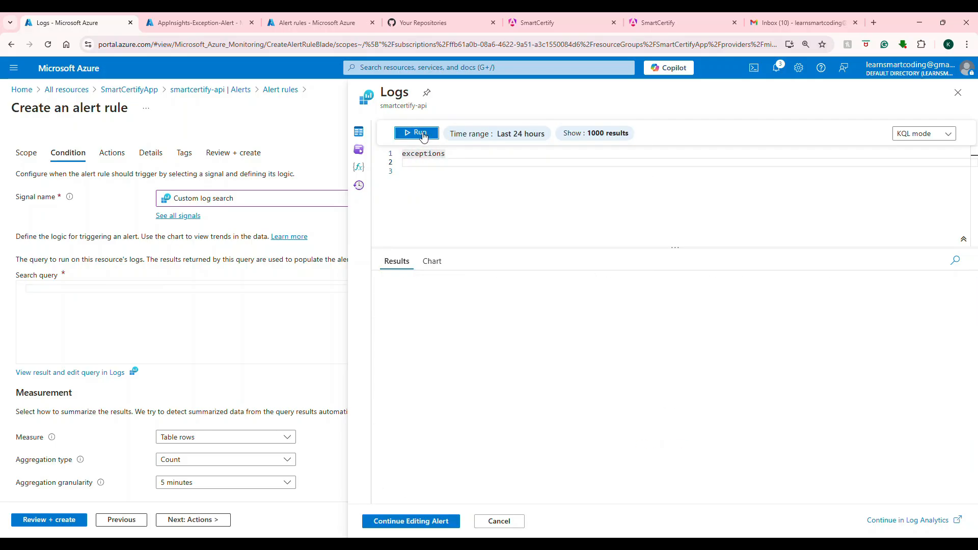
left_click_drag(457, 472, 640, 484)
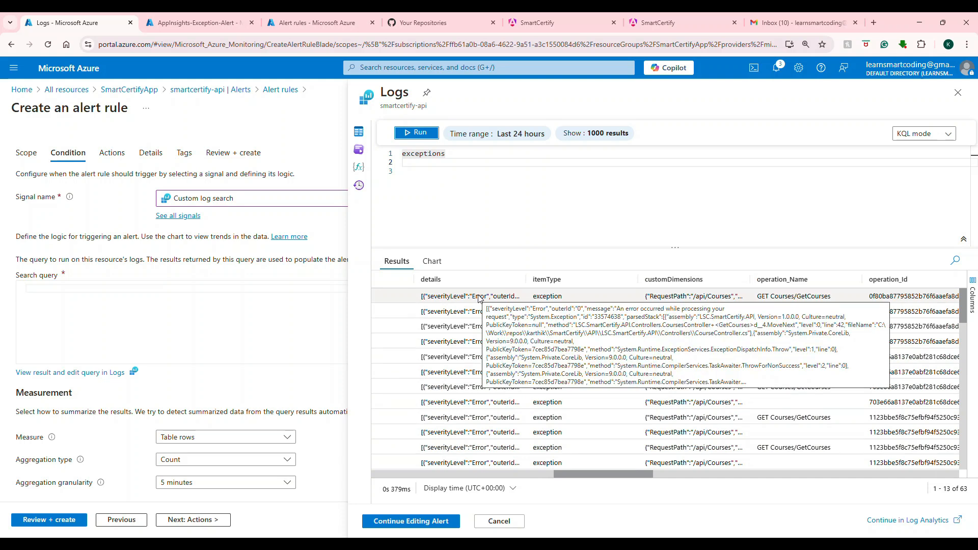
Replace the query with exceptions ordered by timestamp desc, take 1, projecting timestamp, details, operation_Id, type, message and the customDimensions fields, and enlarge the editor.
left_click(453, 184)
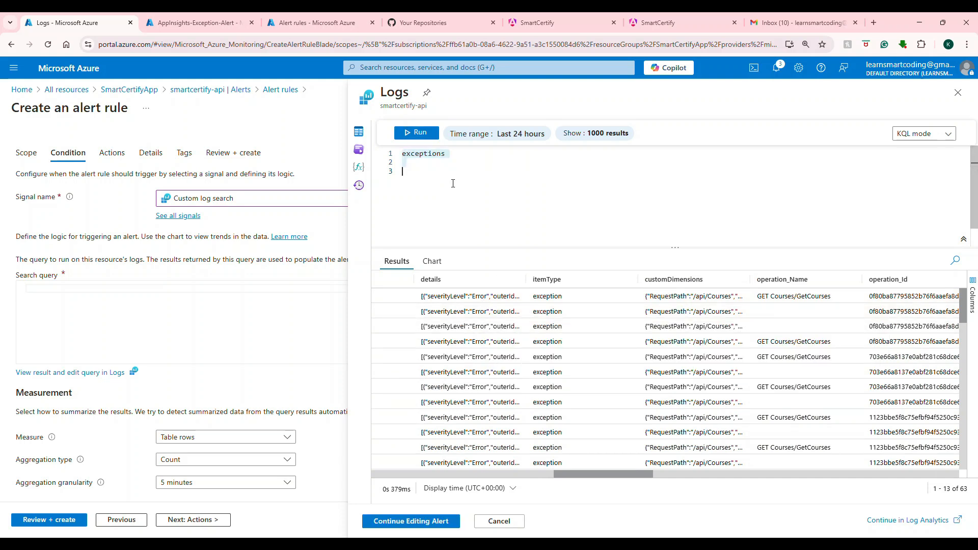
key("ctrl+v")
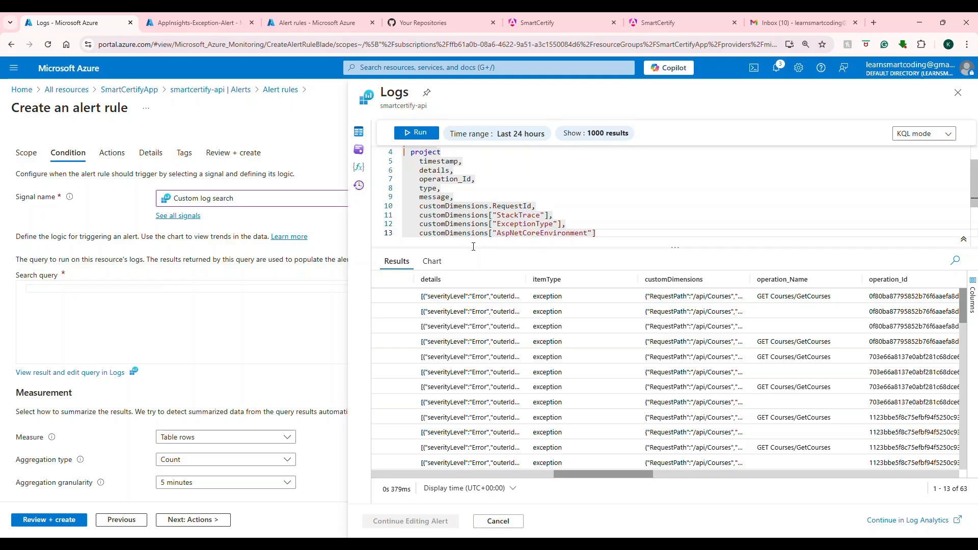
left_click_drag(676, 249, 675, 326)
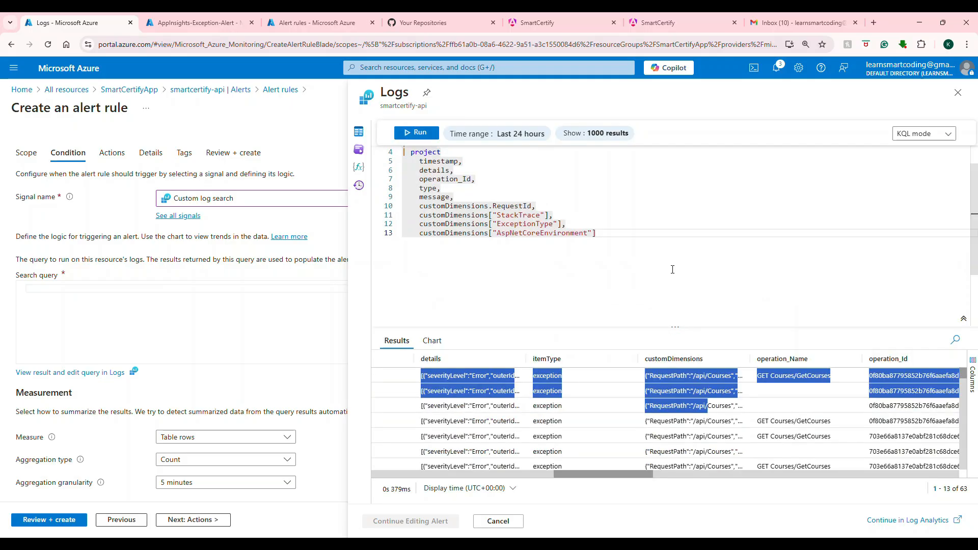
left_click(542, 189)
scroll(542, 190, "up", 1)
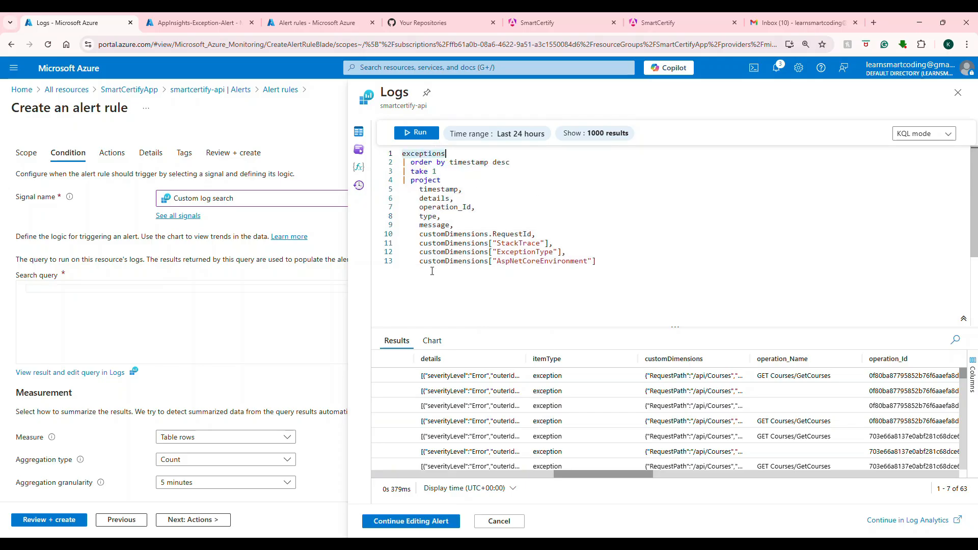
Review the query's clauses, run the whole exceptions query, and carry it over as the alert rule's search query.
triple_click(470, 165)
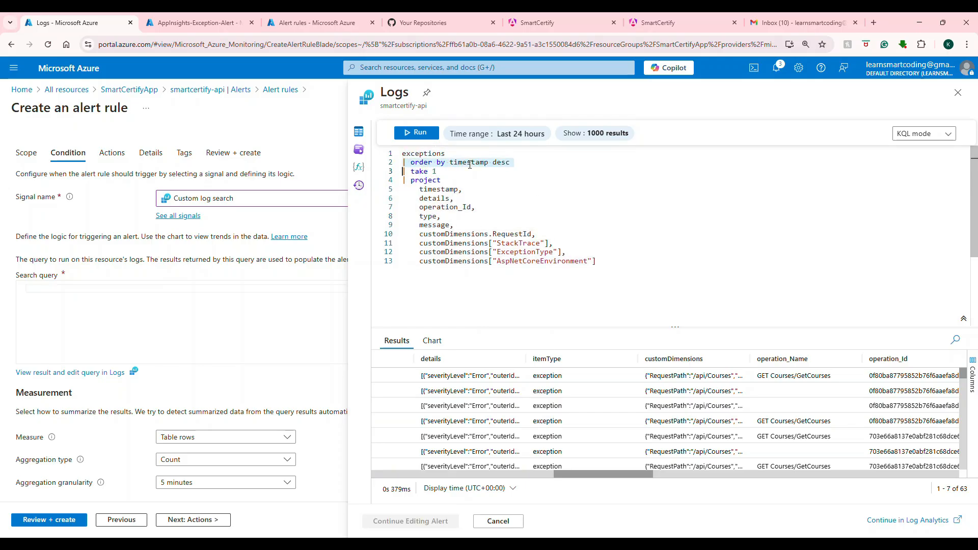
left_click_drag(411, 171, 437, 172)
double_click(418, 181)
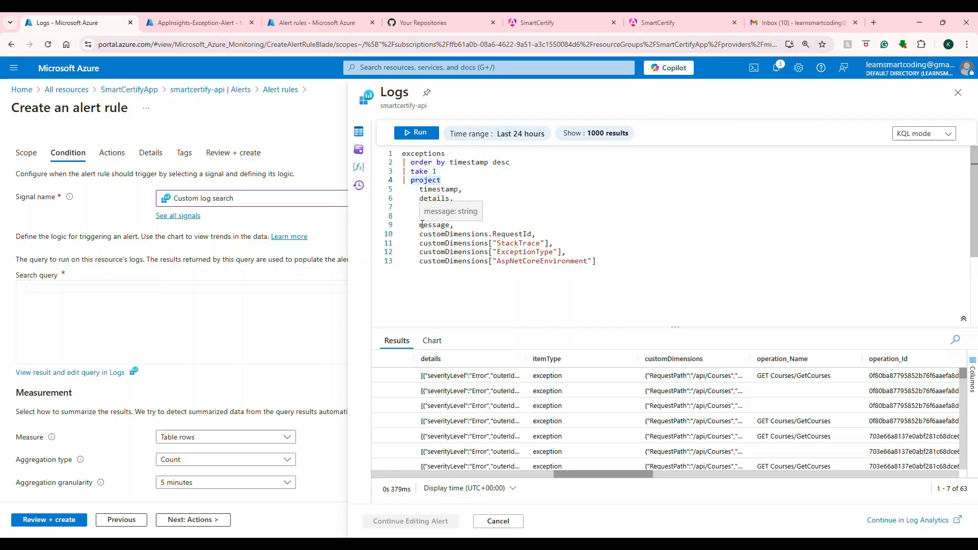
left_click_drag(597, 262, 452, 267)
double_click(432, 189)
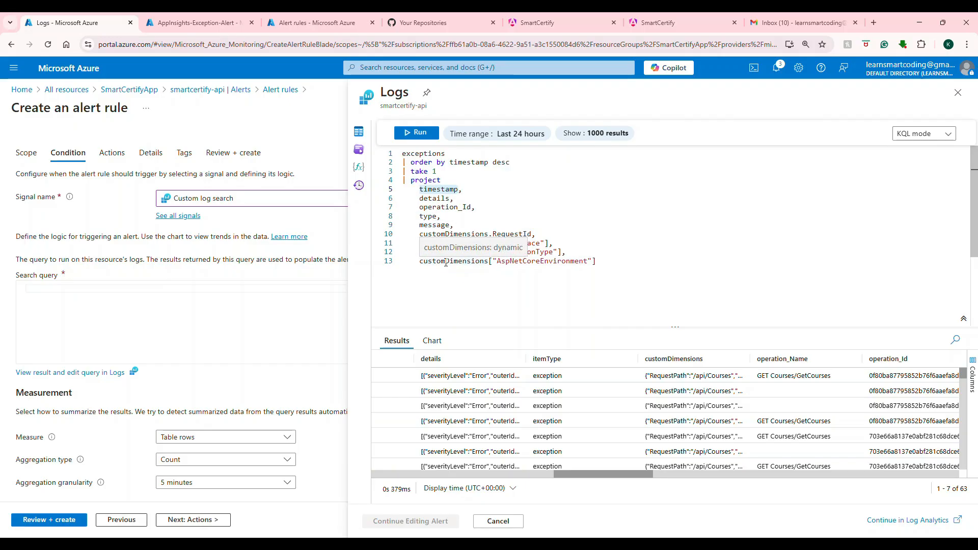
key("ctrl+a")
left_click(417, 132)
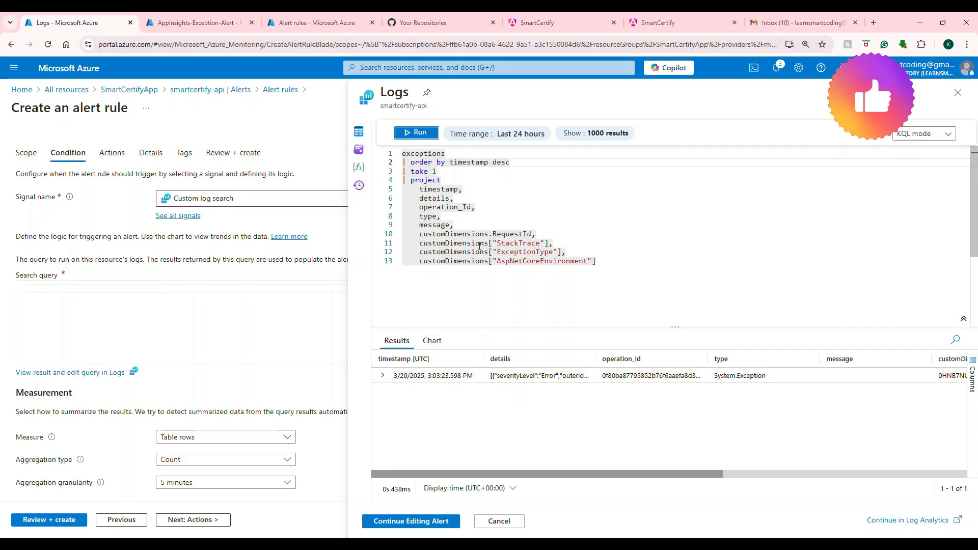
left_click(436, 524)
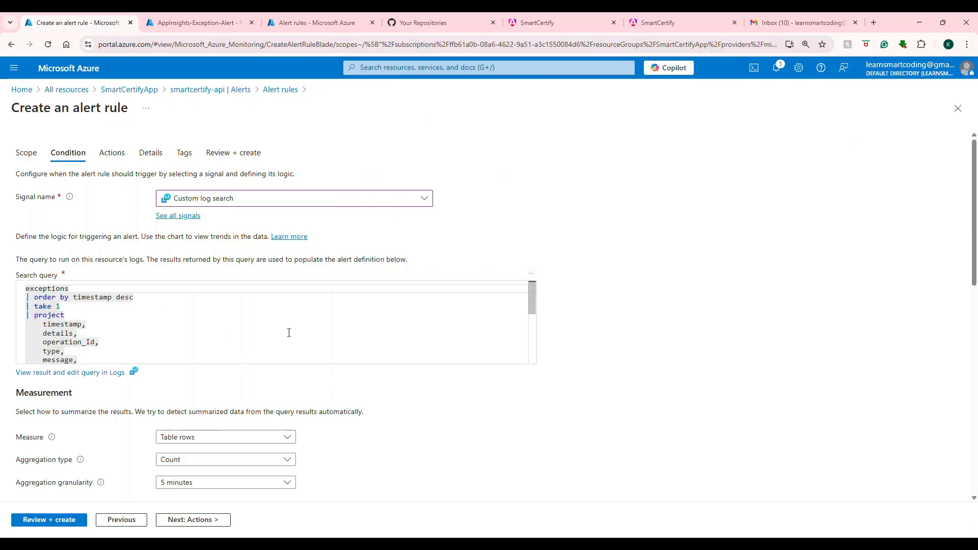
Set the alert logic operator to Greater than or equal to with threshold 1, and check the measurement settings and estimated monthly cost.
scroll(260, 315, "down", 3)
scroll(762, 292, "down", 4)
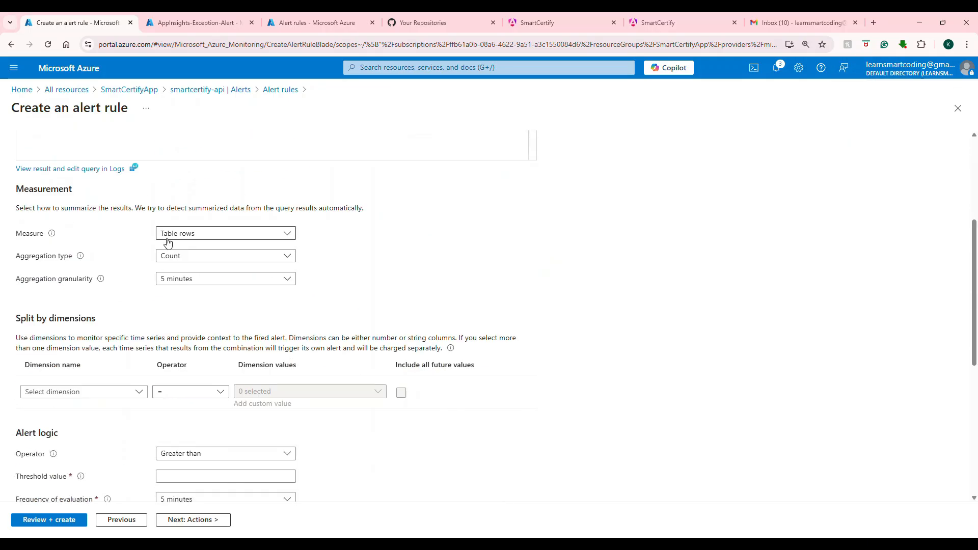
scroll(183, 284, "down", 2)
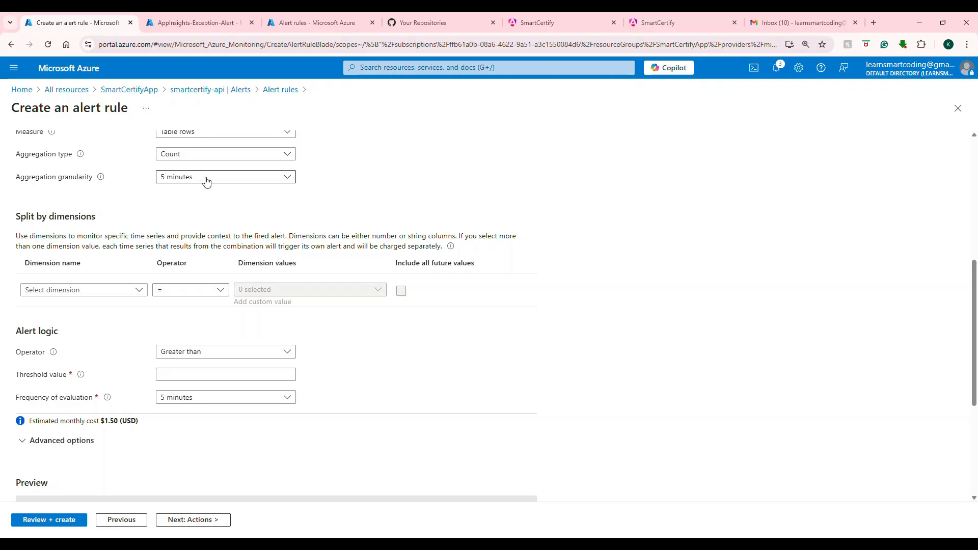
left_click(212, 375)
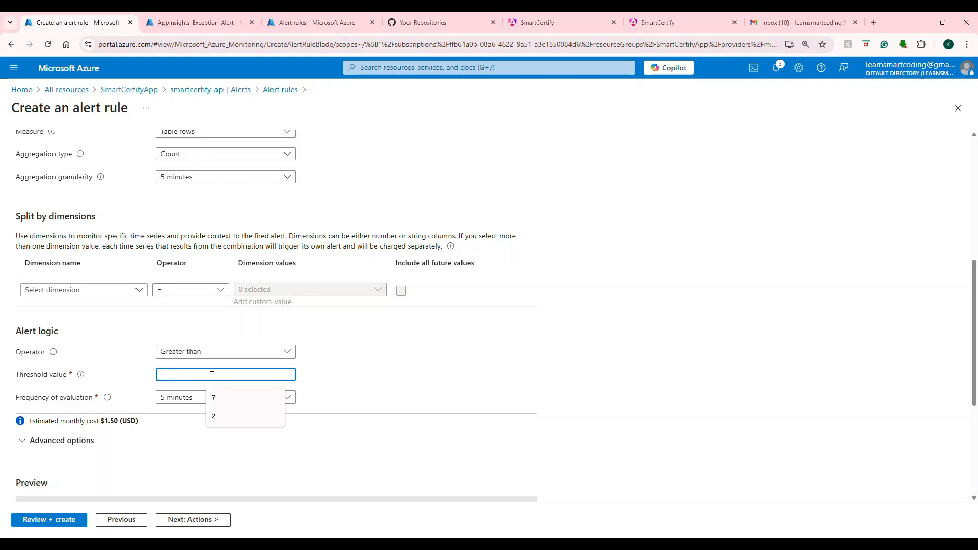
left_click(208, 353)
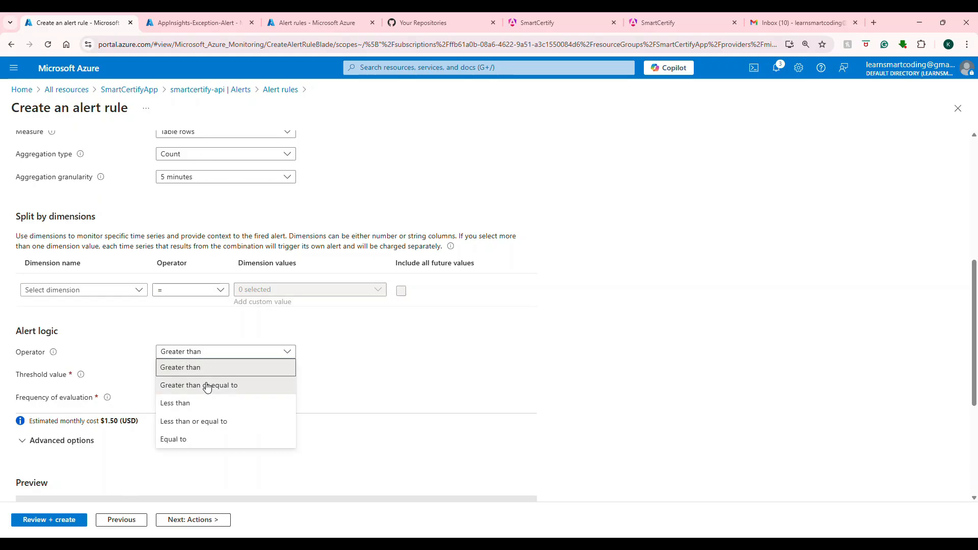
left_click(218, 384)
left_click(208, 375)
type("1")
scroll(86, 317, "down", 2)
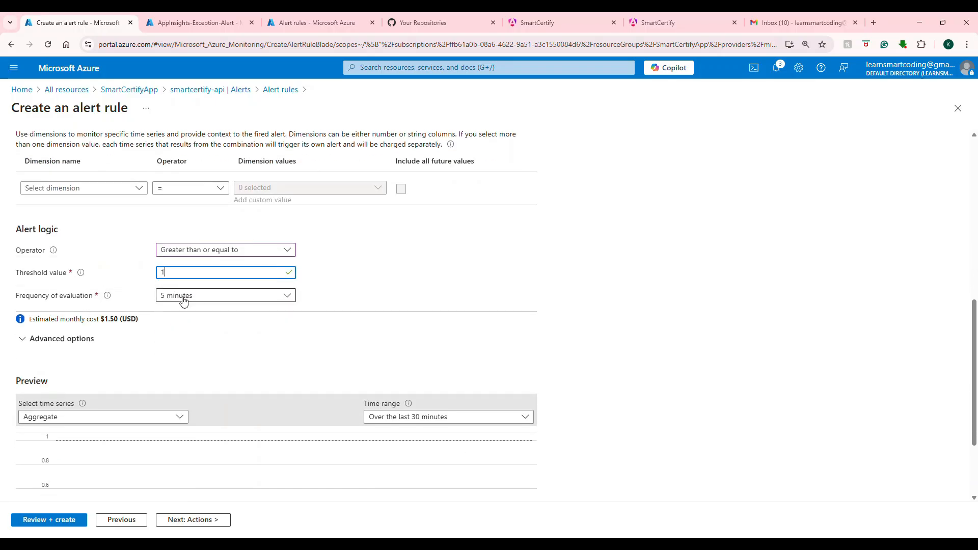
left_click_drag(106, 319, 121, 319)
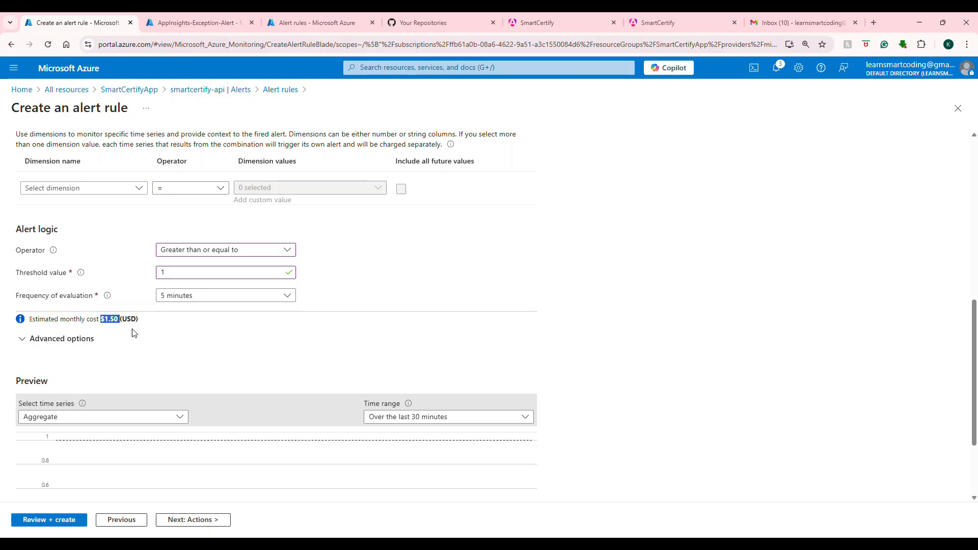
scroll(178, 341, "down", 2)
scroll(180, 342, "up", 6)
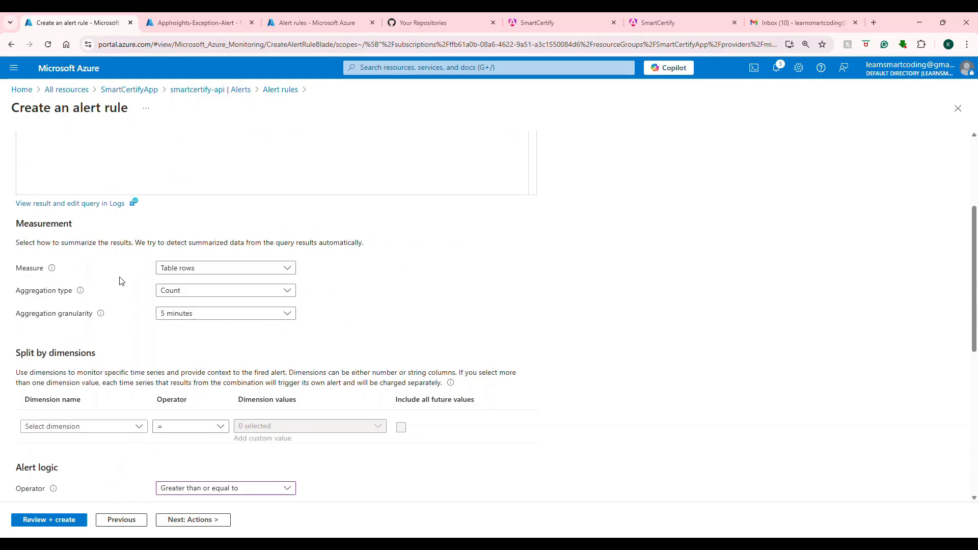
scroll(122, 280, "down", 4)
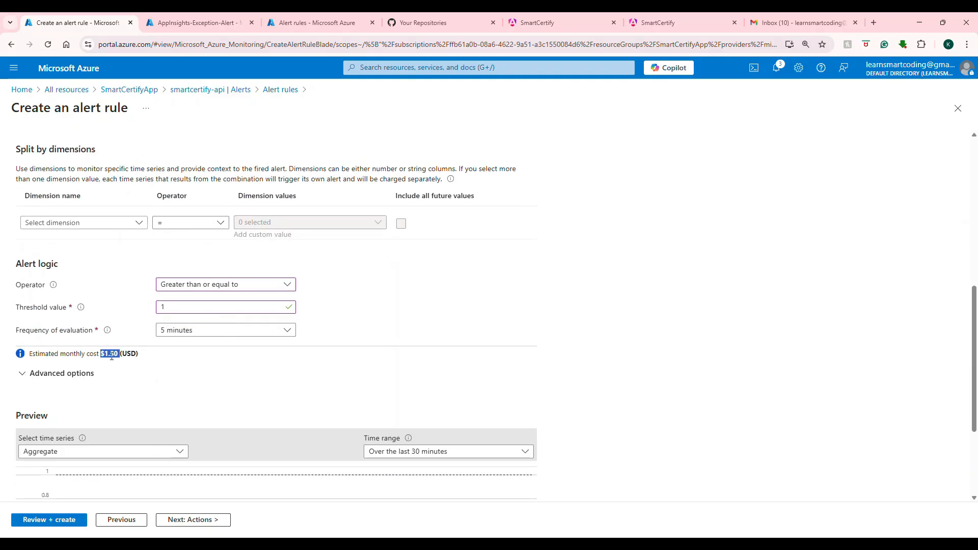
scroll(339, 364, "down", 3)
Configure the rule's quick actions with action group name Custom Exception Alert, display name Demo 2 and email notification enabled, and save them.
left_click(193, 519)
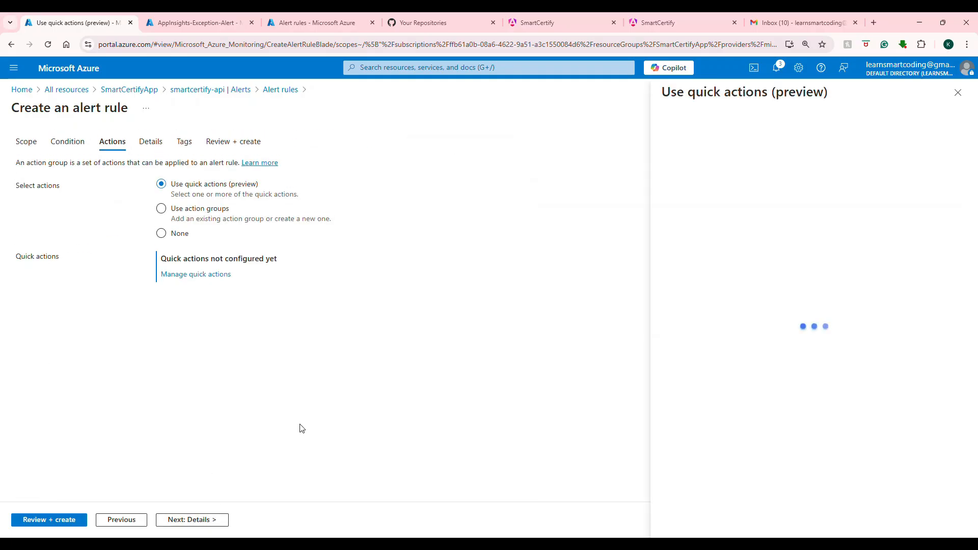
left_click(161, 210)
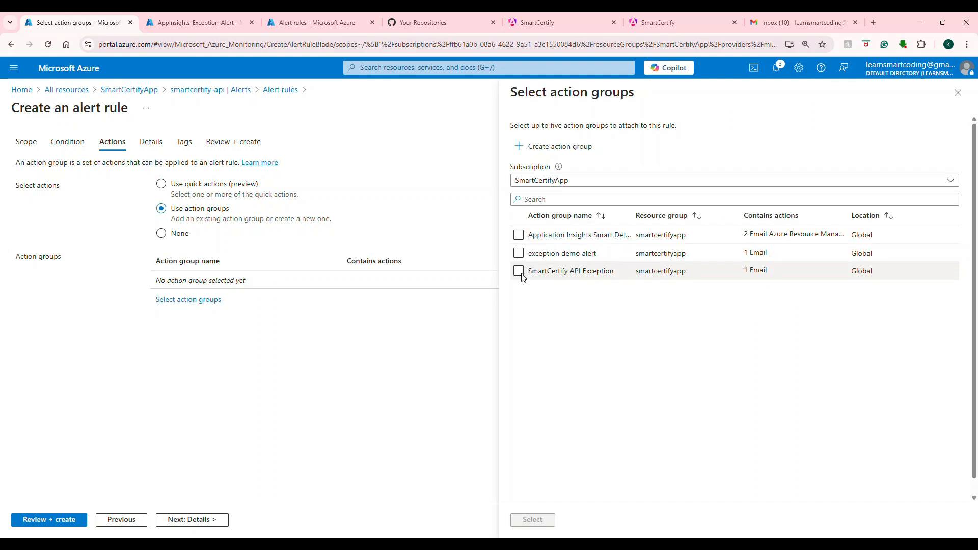
left_click(162, 185)
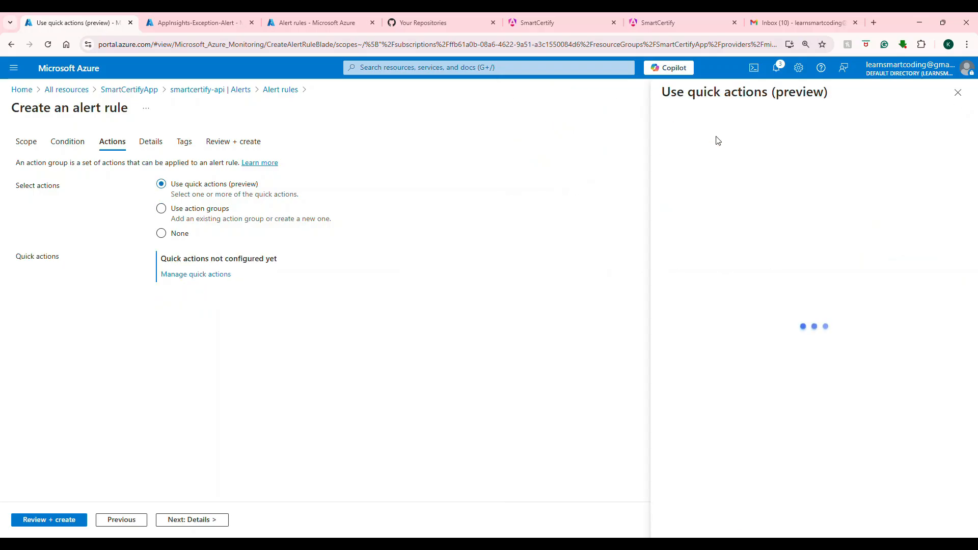
left_click(870, 145)
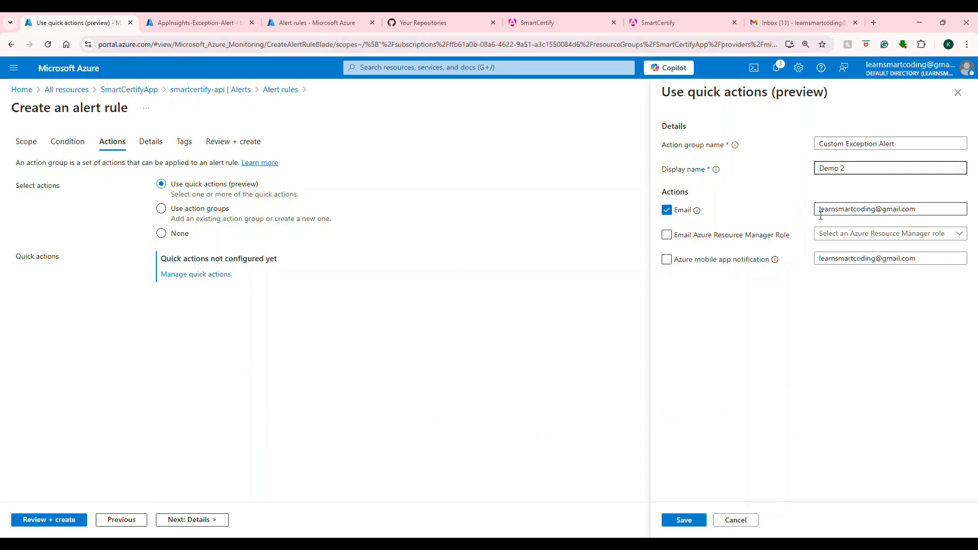
left_click(684, 520)
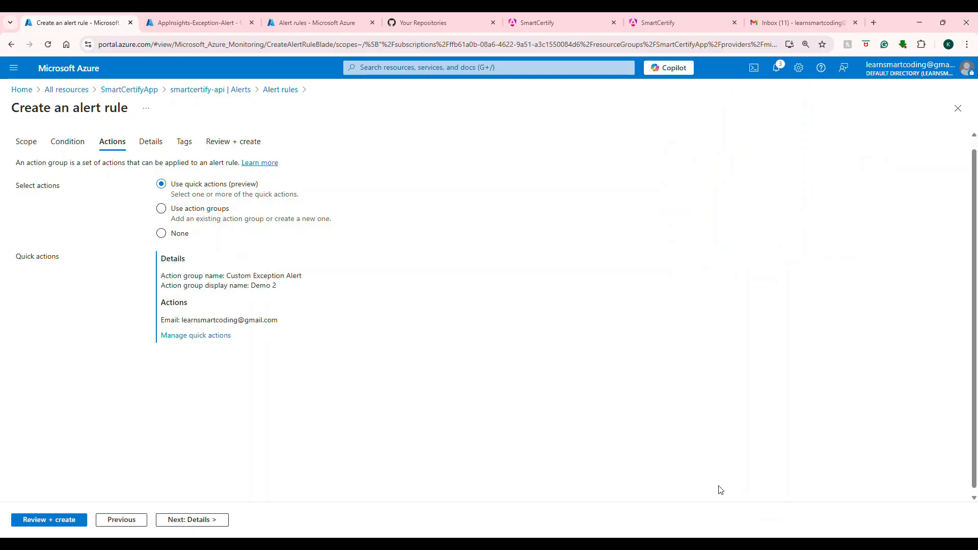
In the alert rule details, set the severity to 0 - Critical and name the rule Exception Alert Demo.
left_click(187, 520)
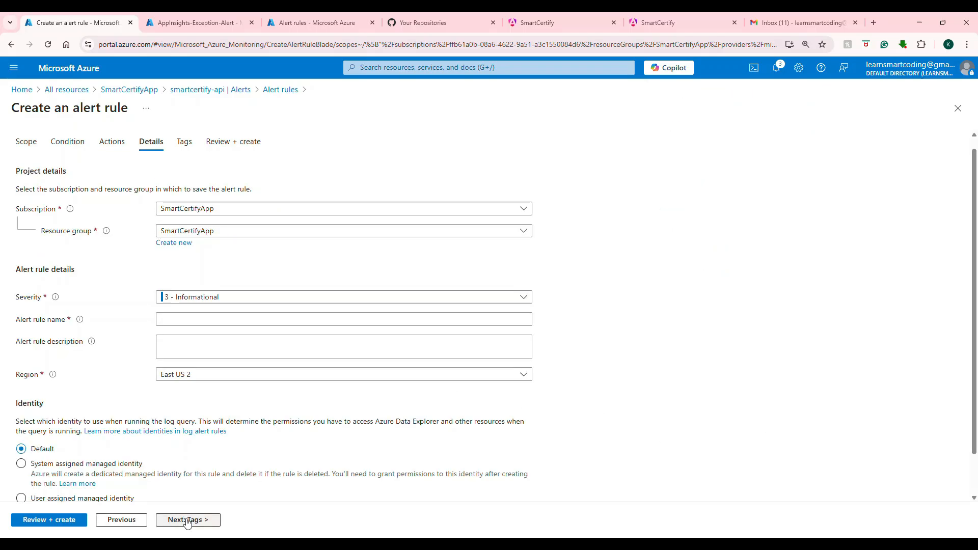
left_click(226, 304)
left_click(193, 330)
left_click(210, 305)
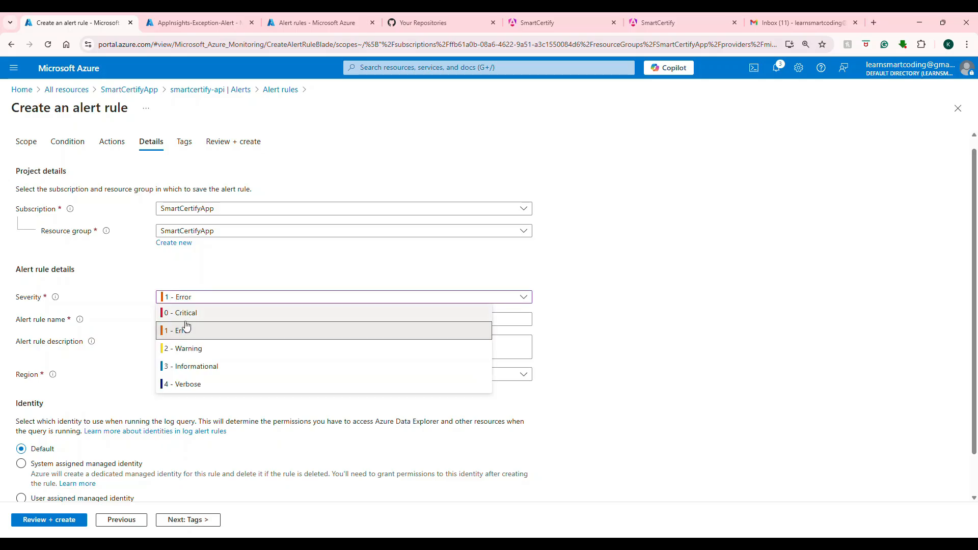
left_click(198, 314)
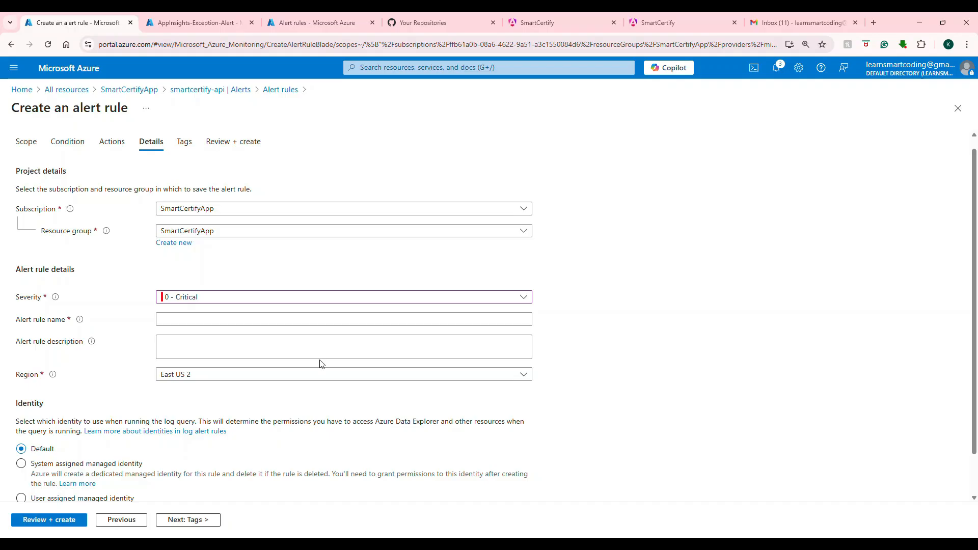
left_click(197, 319)
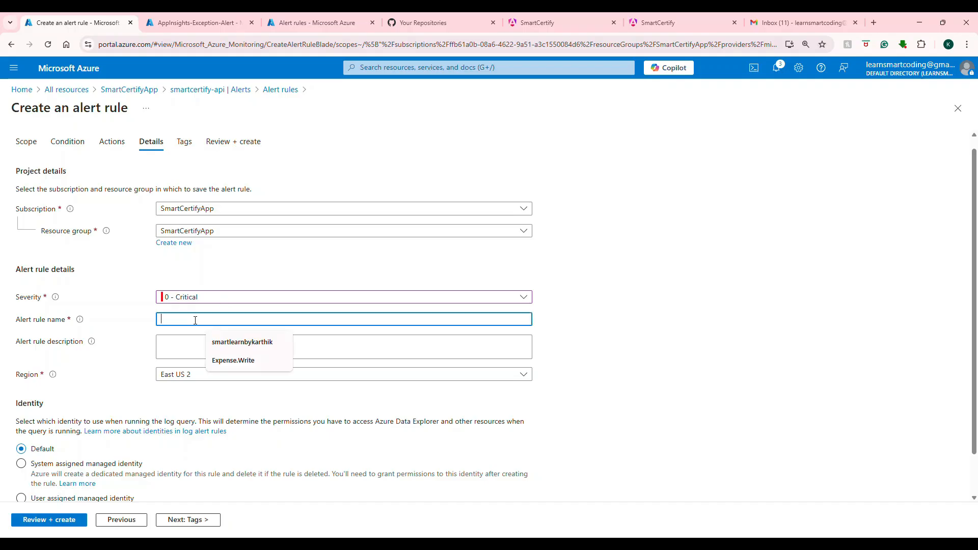
key("ctrl+v")
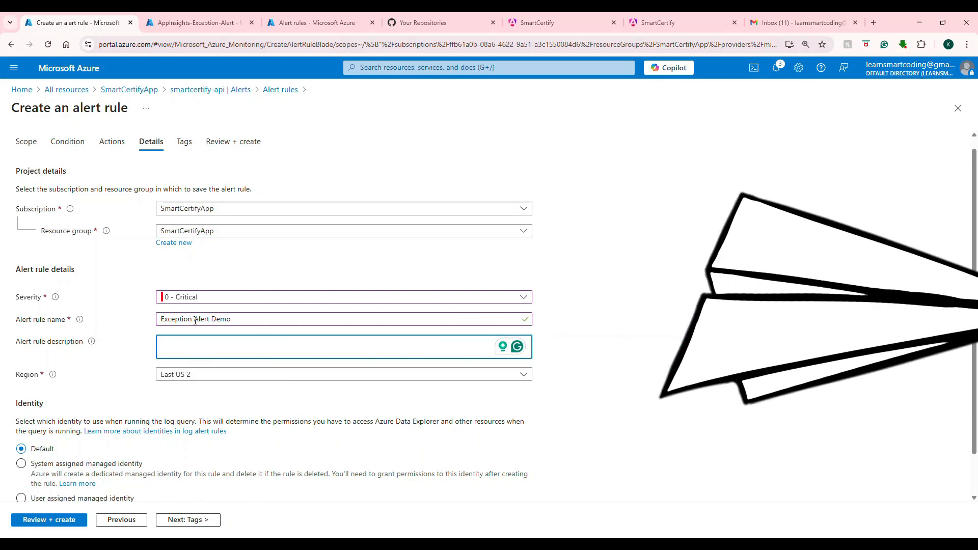
Leave the description and tags empty, review the configuration summary and create the alert rule.
scroll(485, 330, "down", 1)
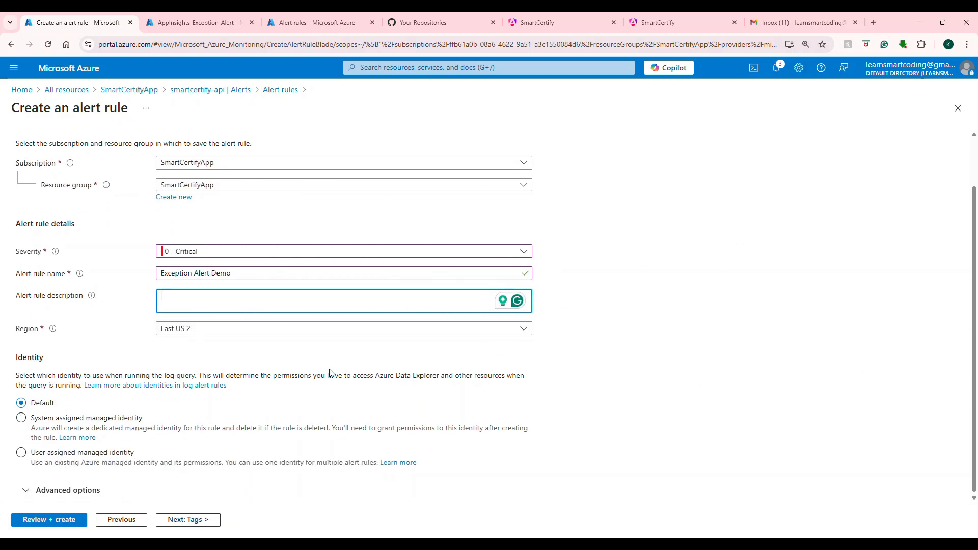
scroll(330, 373, "up", 1)
left_click(184, 155)
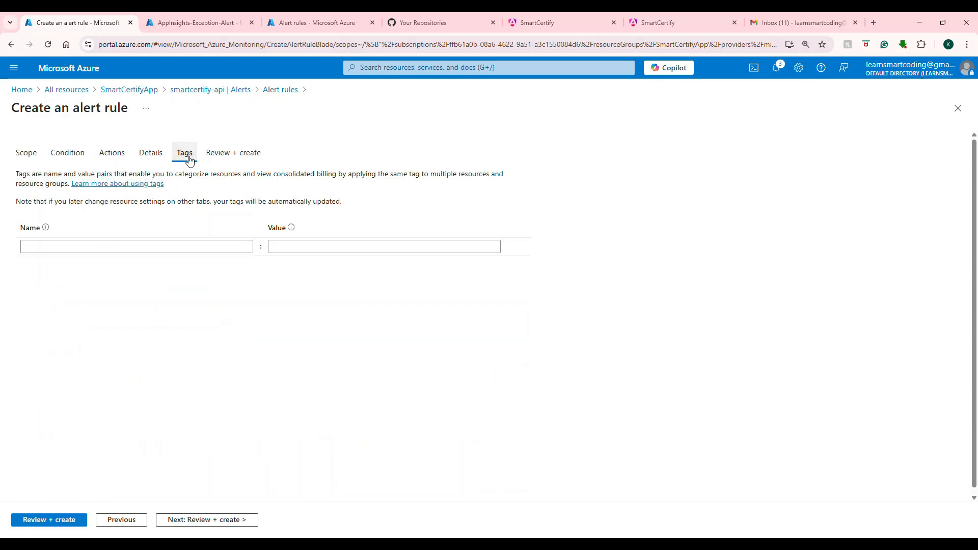
left_click(221, 155)
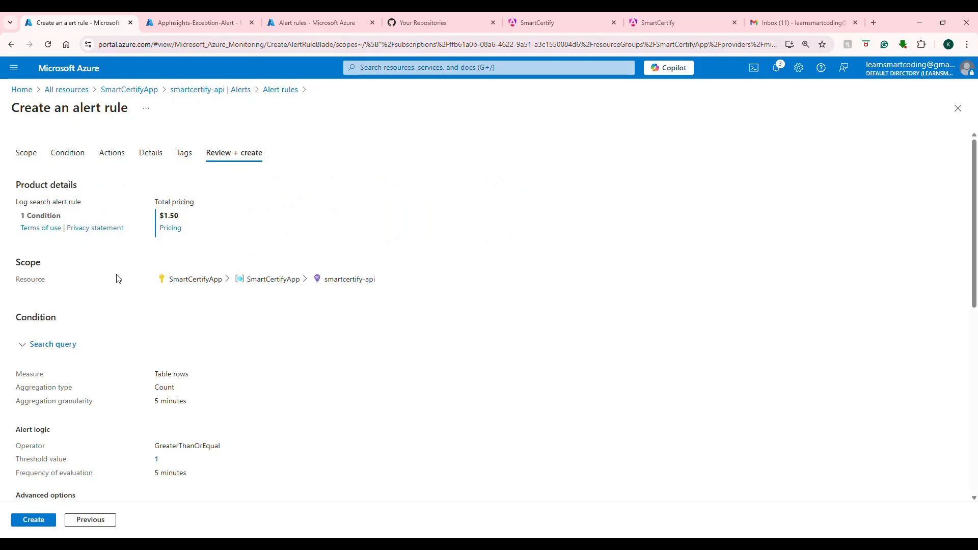
left_click(32, 520)
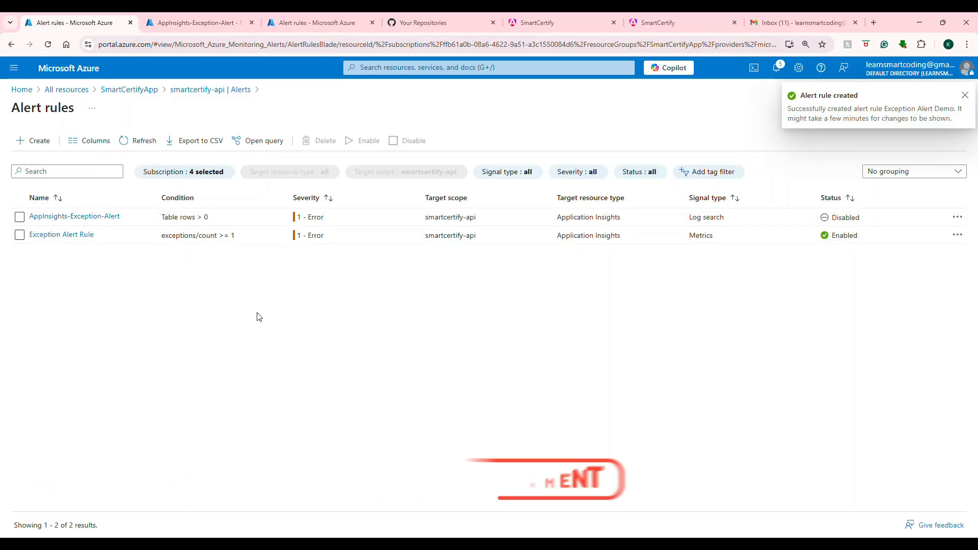
Check the alert rules list with all statuses included, refreshing it to look for the Exception Alert Demo rule.
left_click(639, 172)
left_click(657, 216)
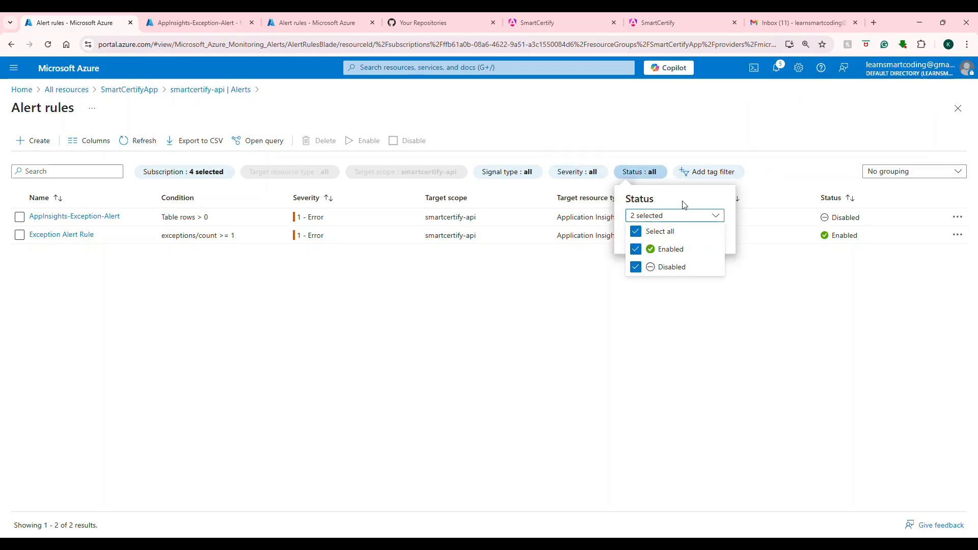
left_click(658, 242)
left_click(656, 239)
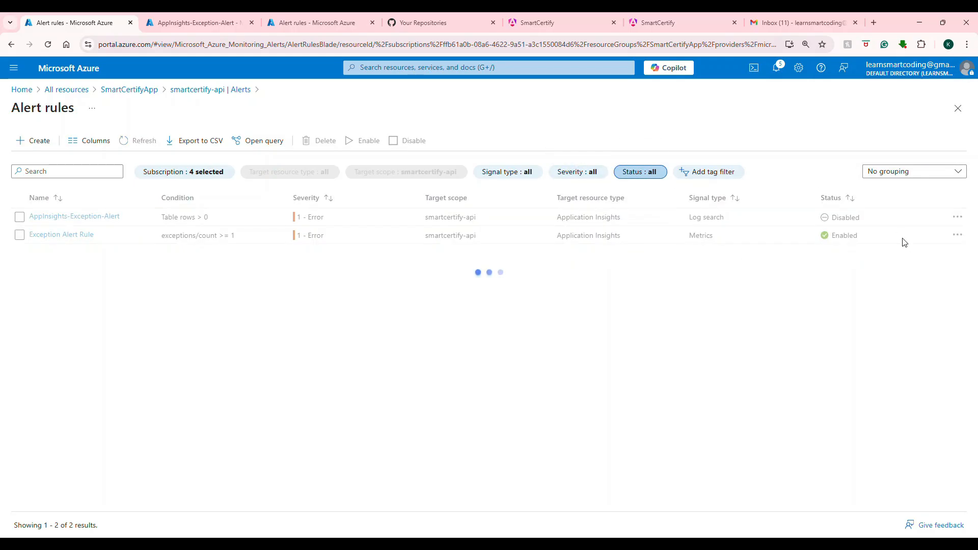
left_click(958, 217)
left_click(779, 328)
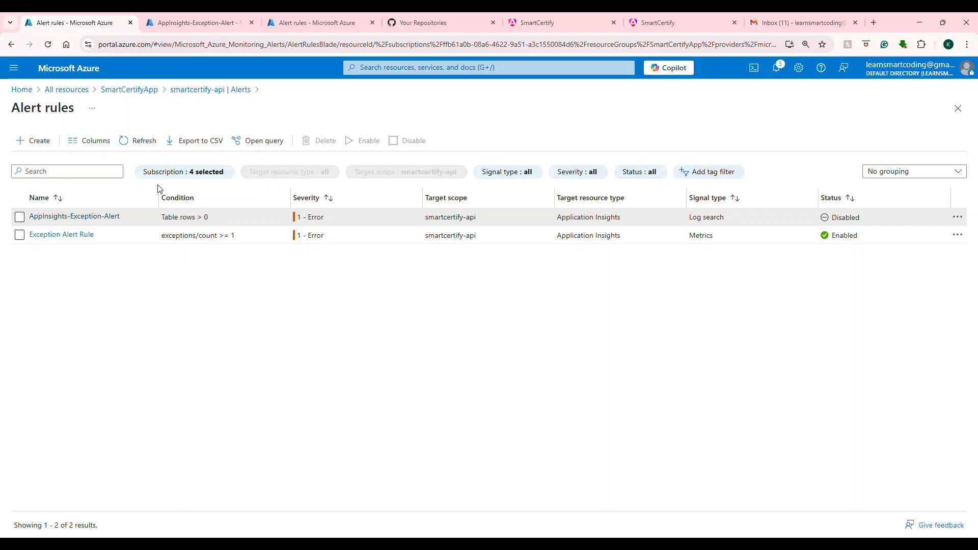
left_click(146, 142)
left_click(145, 142)
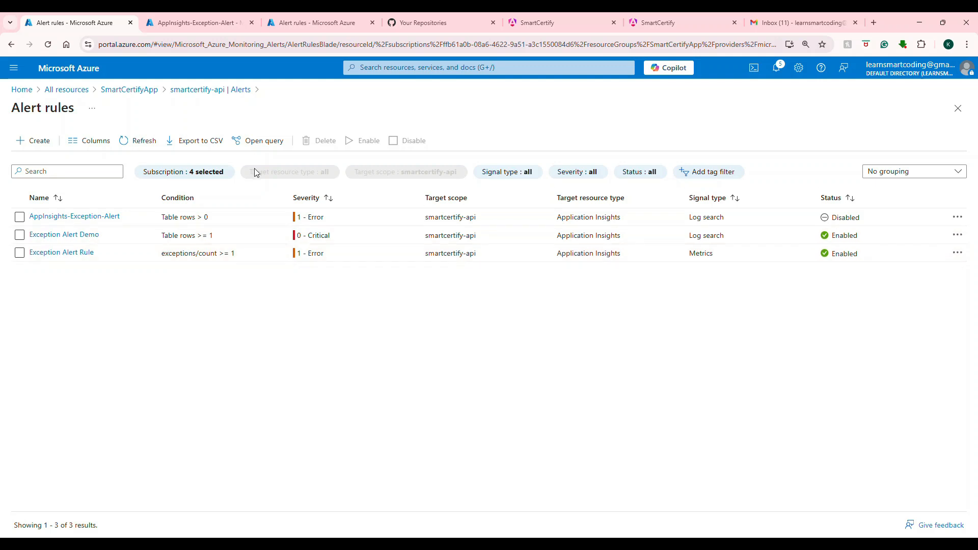
left_click(139, 141)
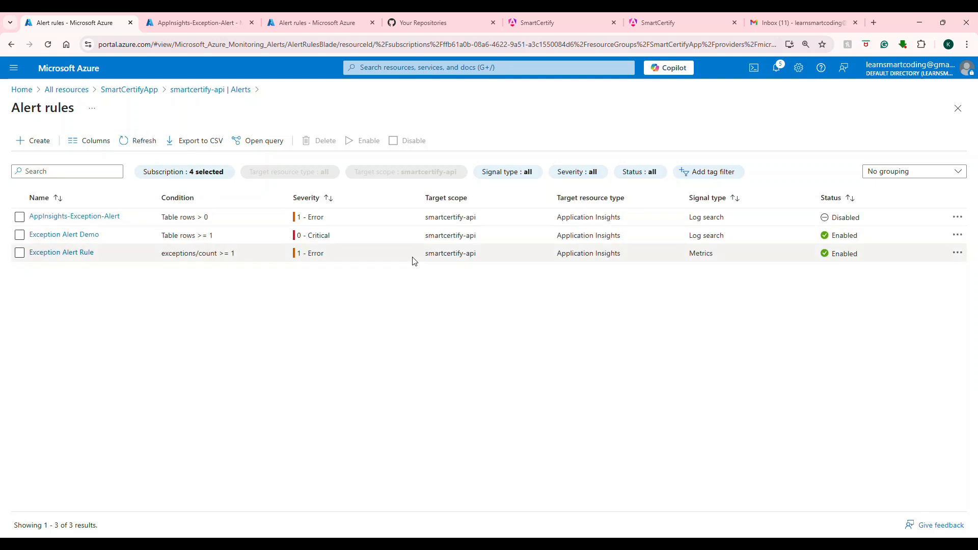
Switch to the SmartCertify website and open Courses, View Questions and Create Question to trigger API exceptions.
left_click(686, 25)
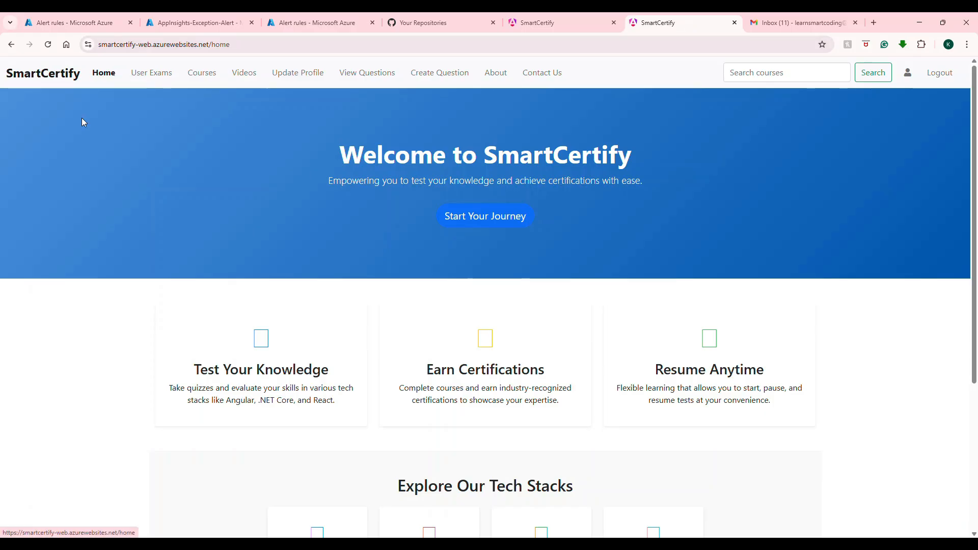
left_click(197, 76)
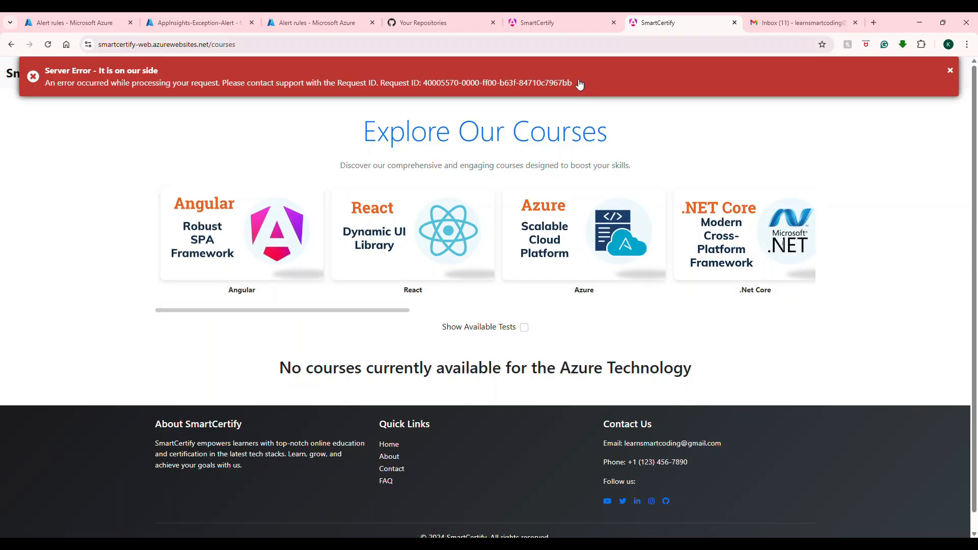
left_click(367, 73)
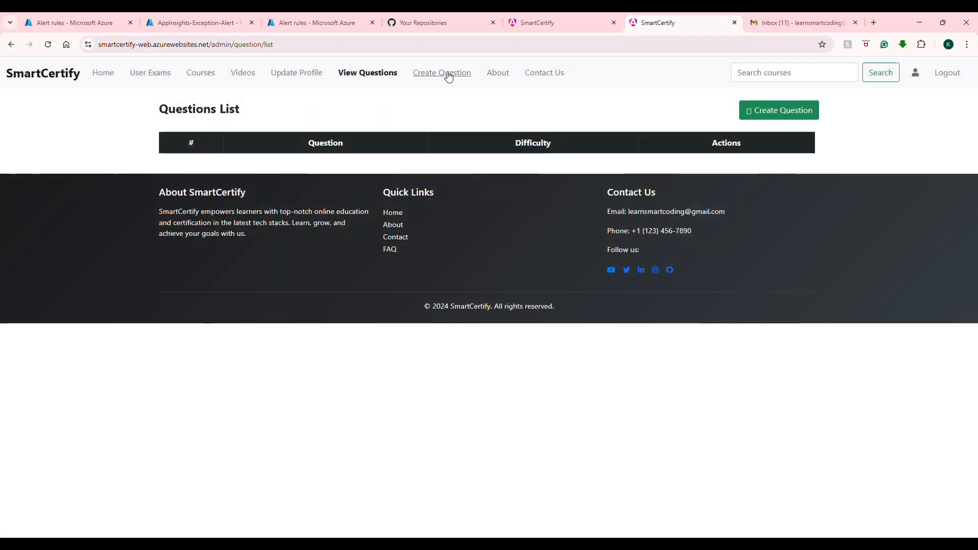
left_click(449, 74)
Switch to Gmail and read the Demo1 and Demo 2 action group emails, including the linked Azure Monitor action group details.
left_click(791, 24)
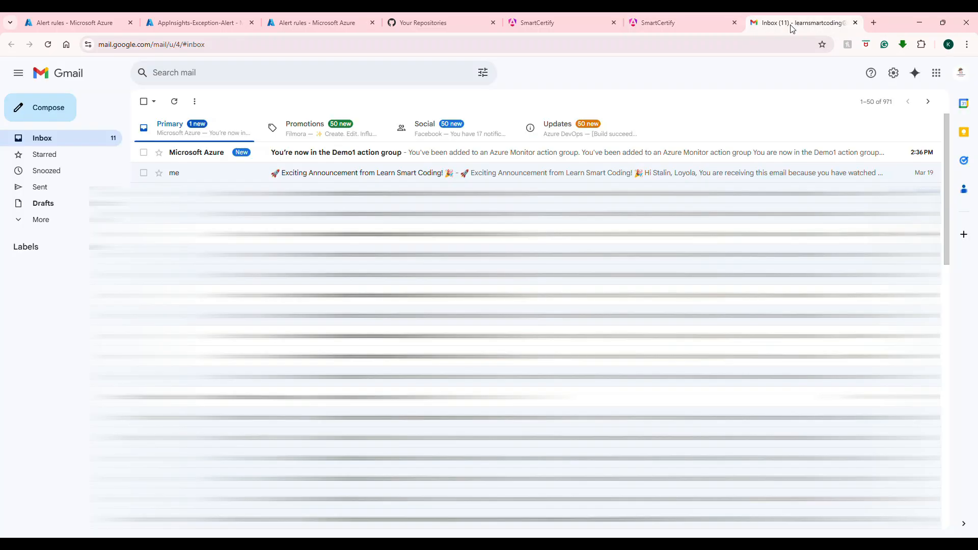
left_click(354, 152)
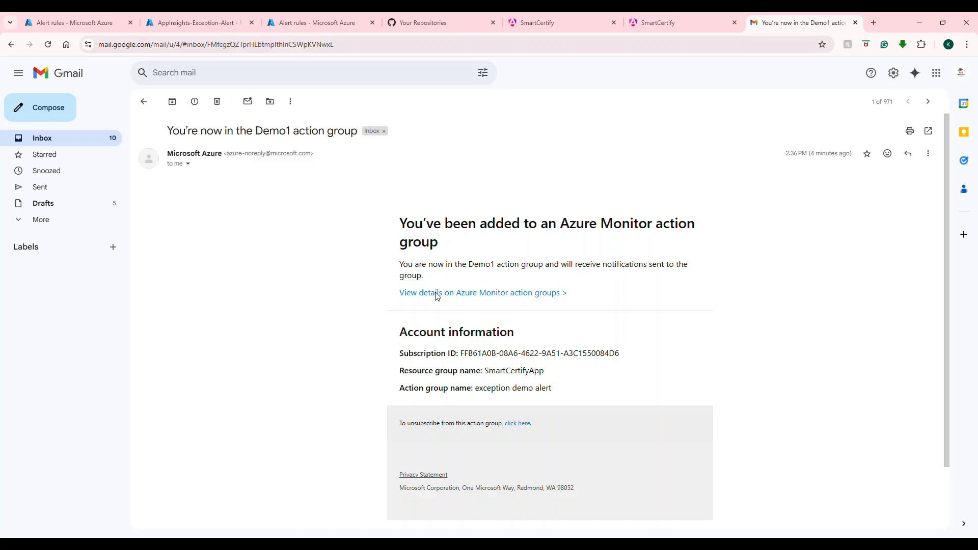
left_click(144, 102)
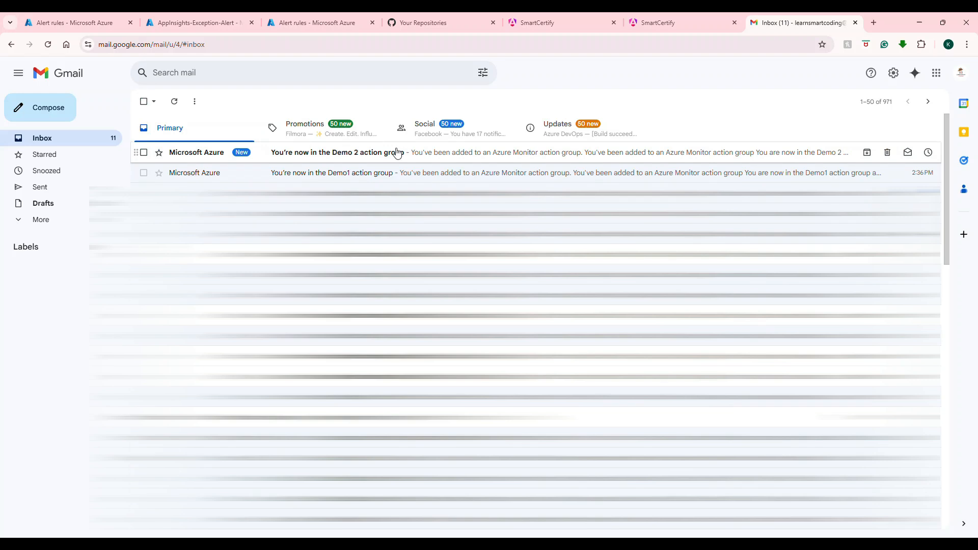
left_click(393, 152)
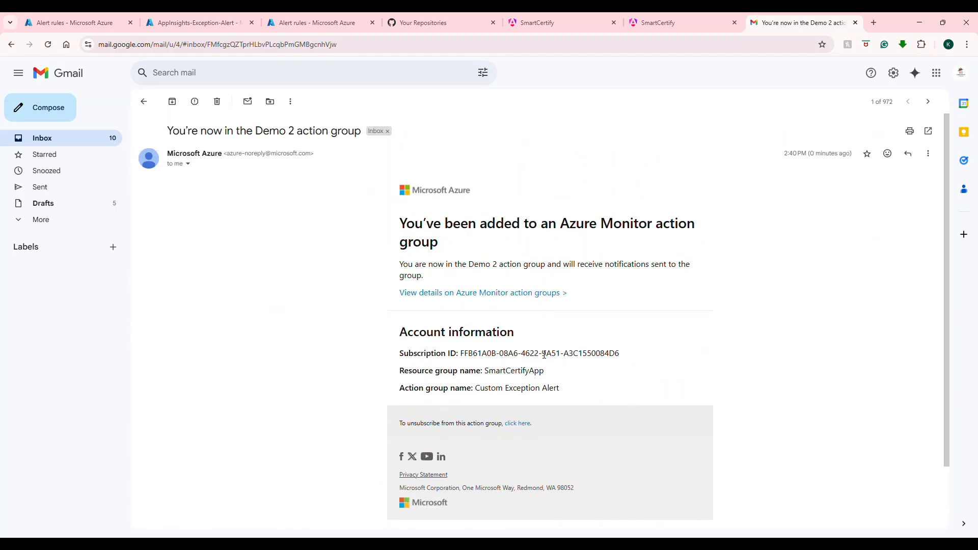
left_click(488, 298)
left_click(732, 25)
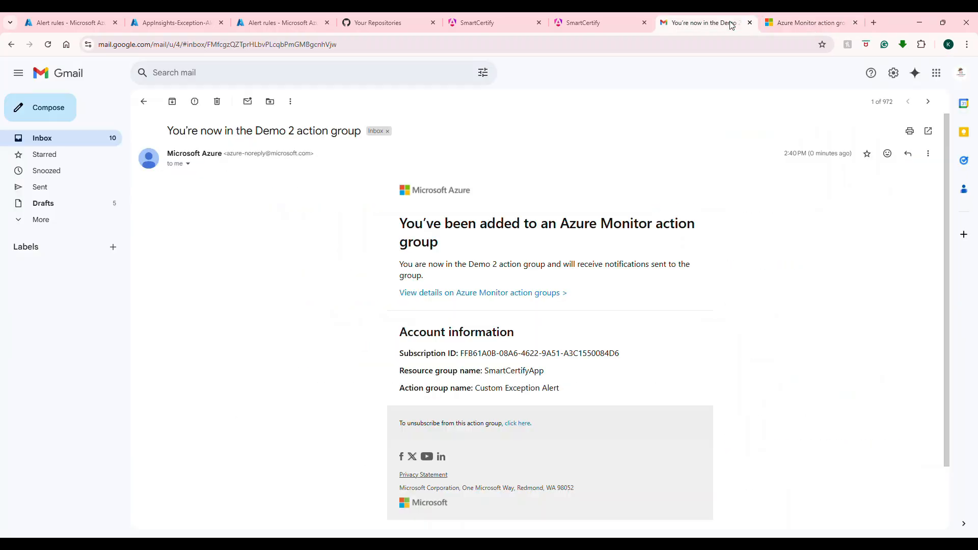
Return to the inbox and read the Demo1 action group email, checking its account information and action group name.
left_click(144, 101)
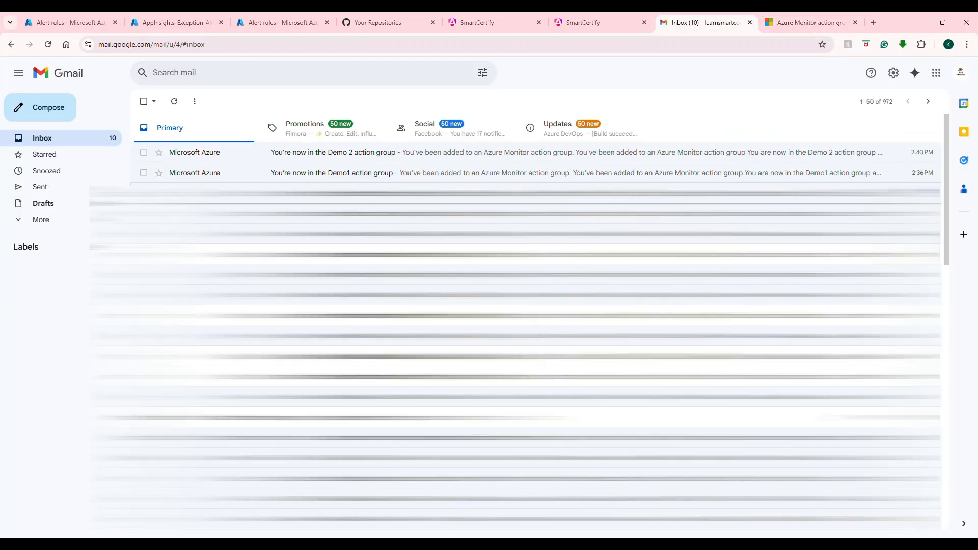
left_click(291, 171)
scroll(514, 326, "down", 3)
scroll(511, 346, "up", 2)
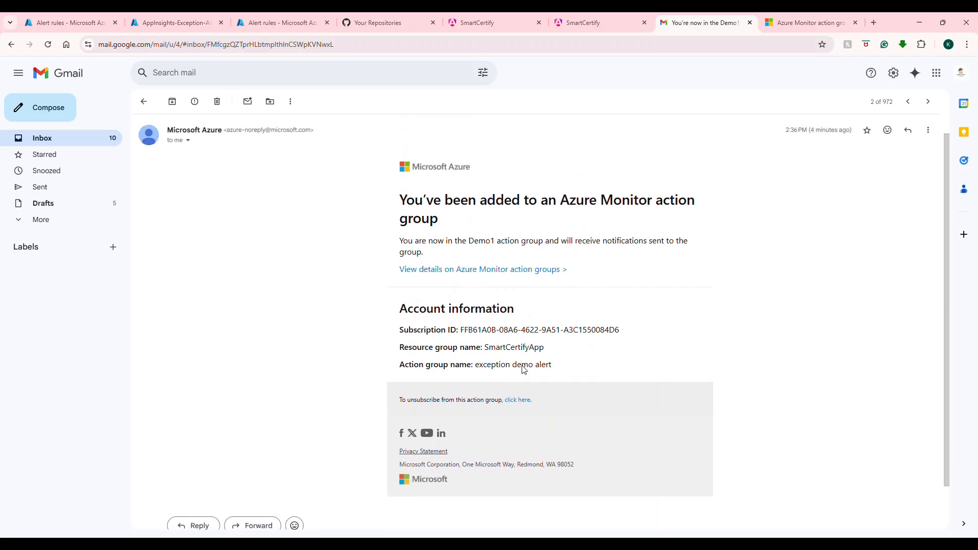
scroll(517, 270, "up", 1)
left_click(143, 101)
Switch to the Azure portal's alert rules and enable the AppInsights-Exception-Alert rule.
left_click(71, 23)
left_click(957, 217)
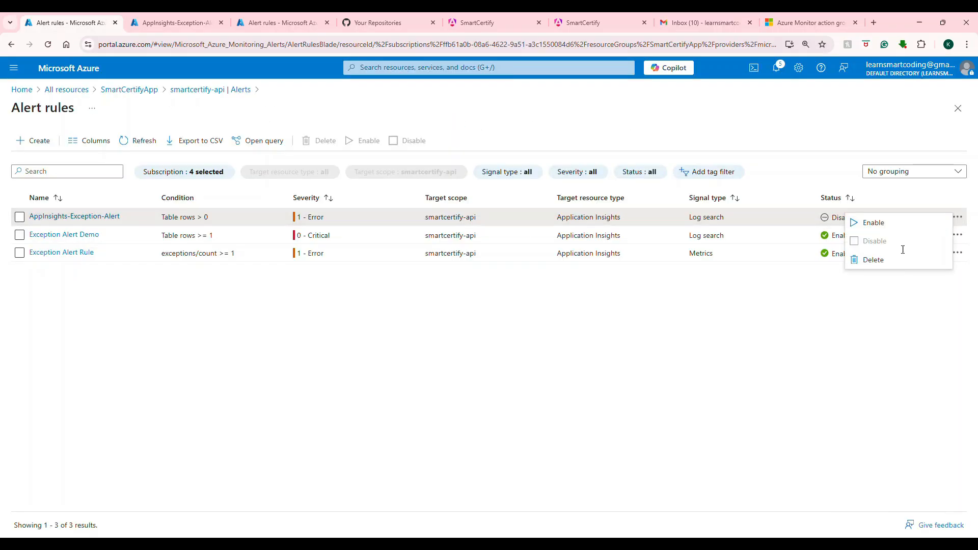
left_click(873, 223)
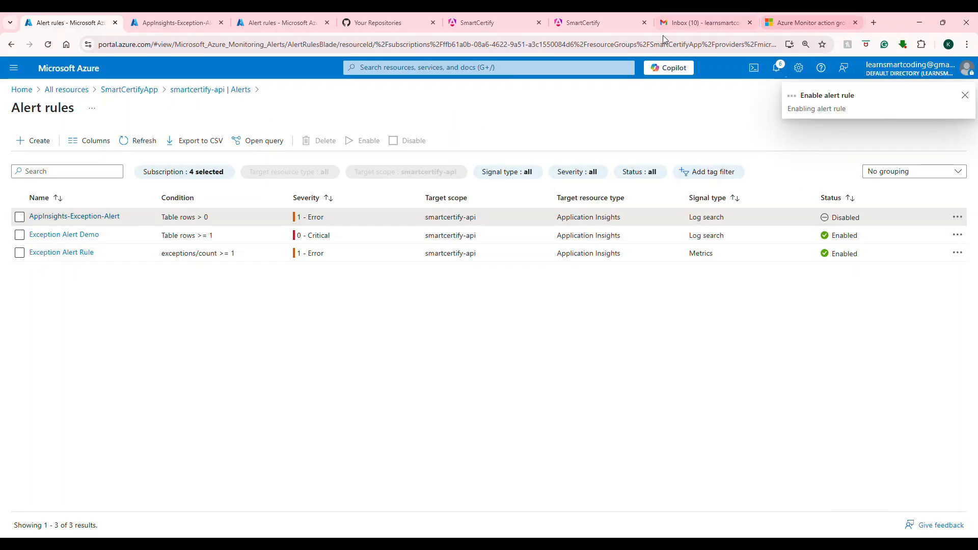
Switch to the SmartCertify website and open Courses, Update Profile, View Questions and Create Question to trigger API exceptions.
left_click(569, 25)
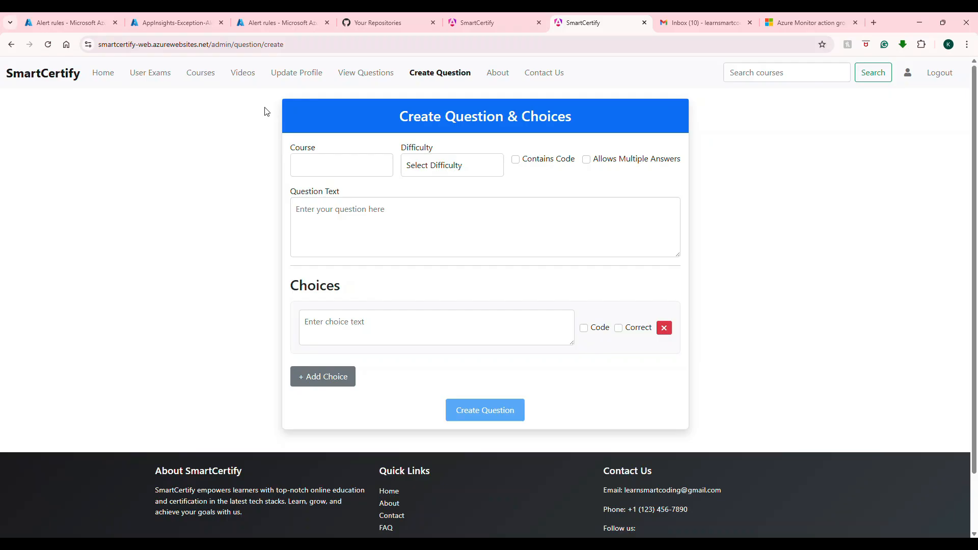
left_click(197, 76)
left_click(301, 74)
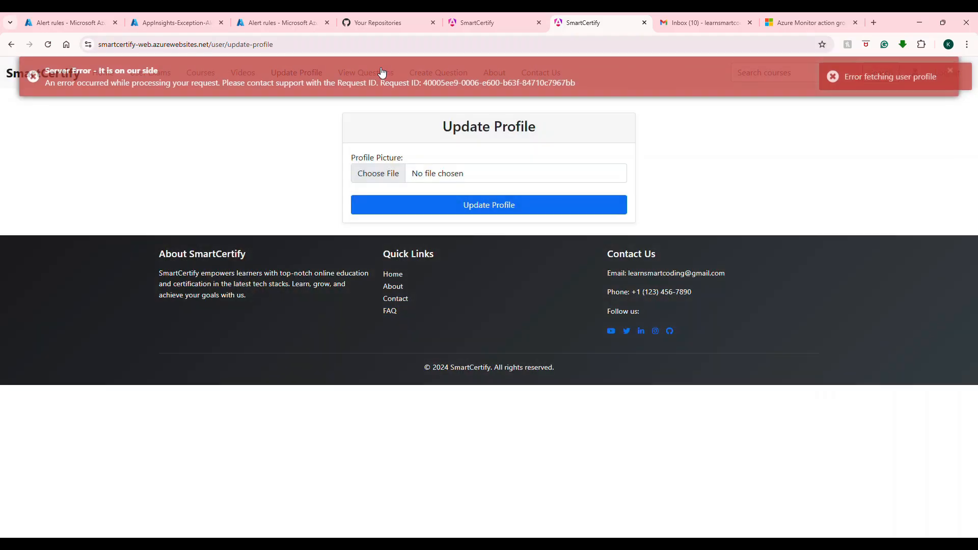
left_click(382, 73)
left_click(439, 73)
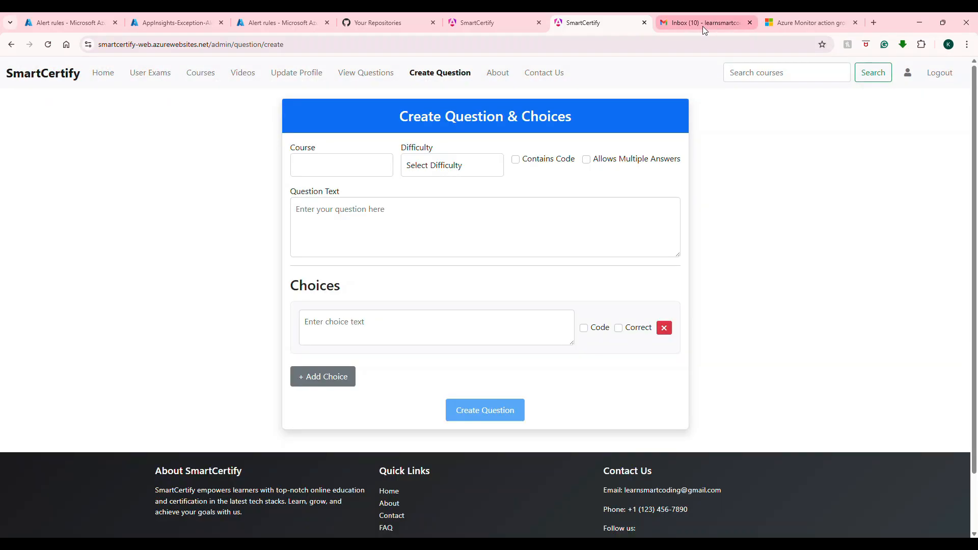
Switch to Gmail, open the fired Sev0 Exception Alert Demo email and read its alert summary.
left_click(702, 26)
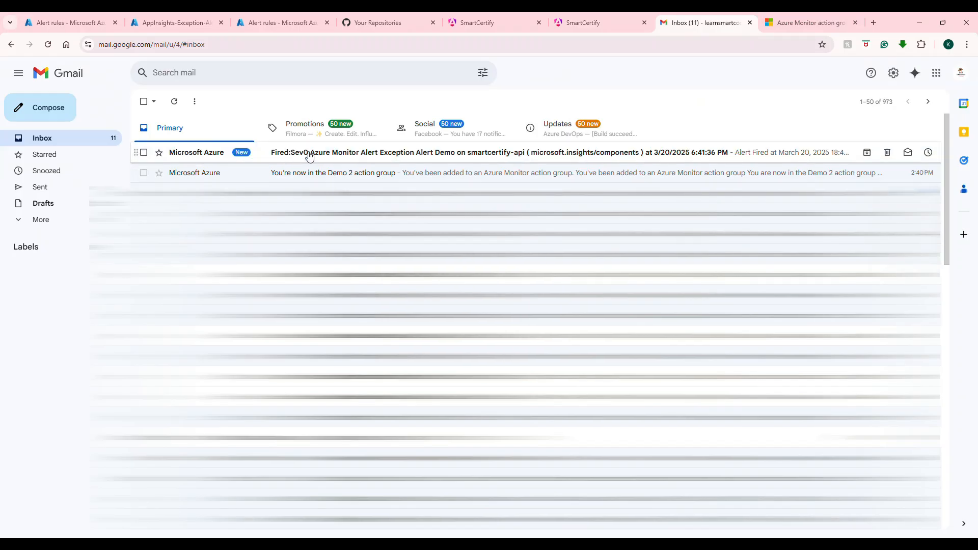
left_click(325, 156)
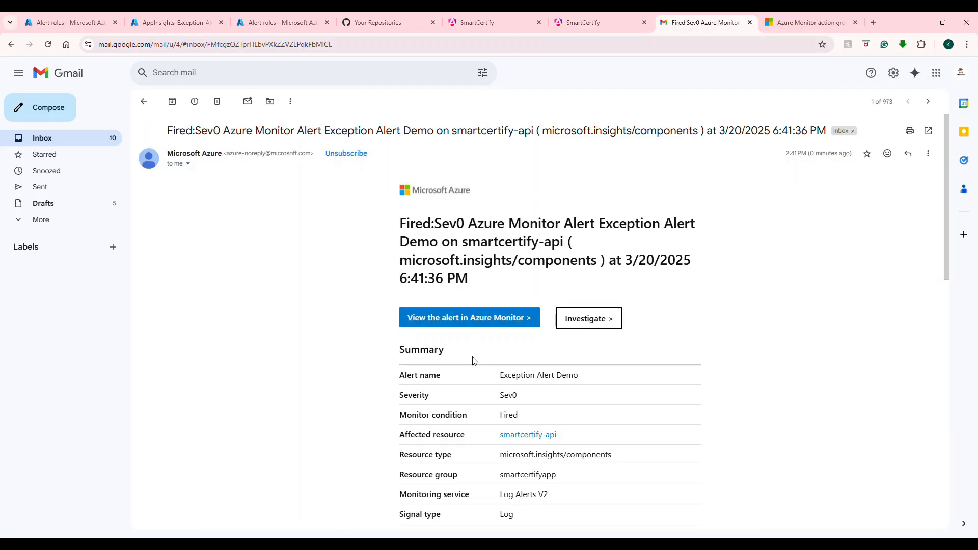
scroll(543, 318, "down", 3)
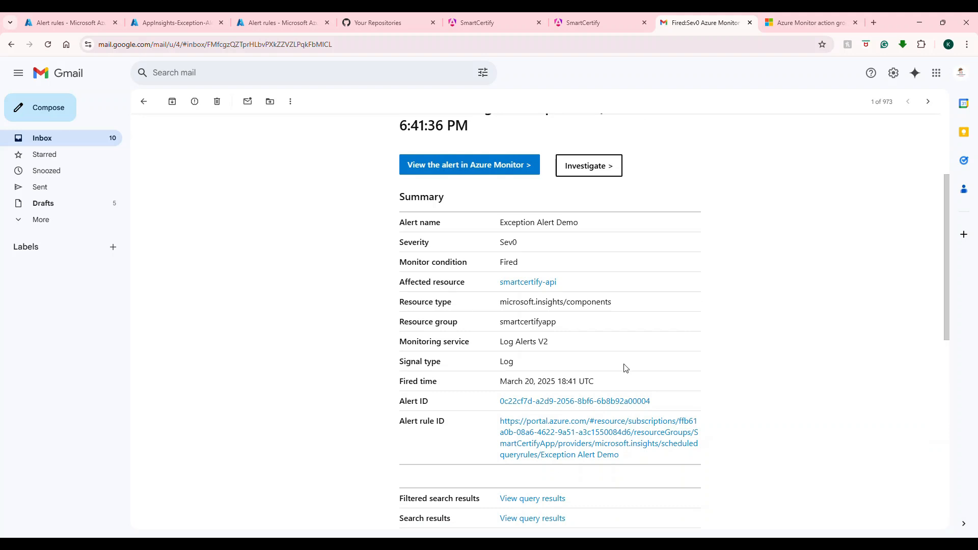
scroll(626, 368, "down", 4)
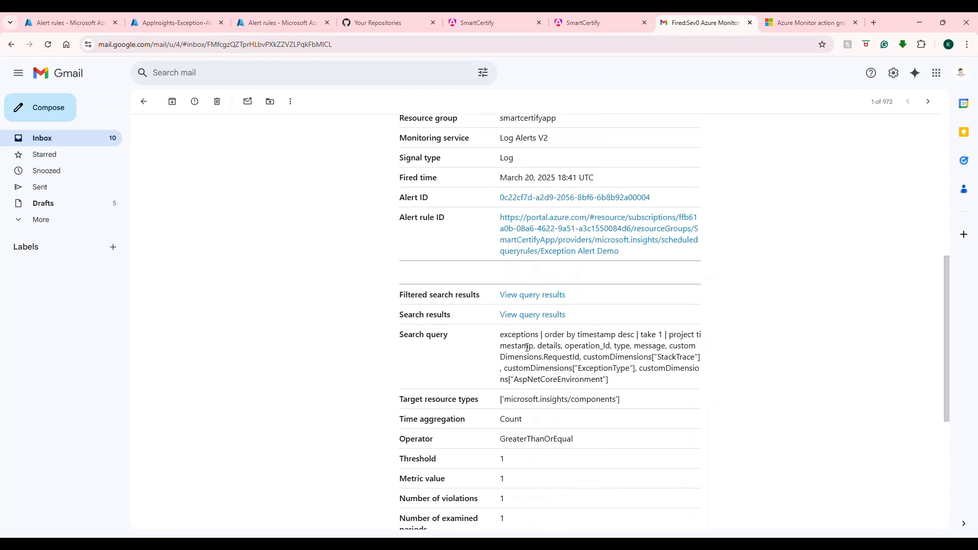
Examine the alert email's search query, operator, threshold and violation details, highlighting the query text.
scroll(506, 350, "down", 2)
left_click_drag(502, 236, 604, 276)
scroll(527, 332, "down", 3)
scroll(550, 344, "up", 4)
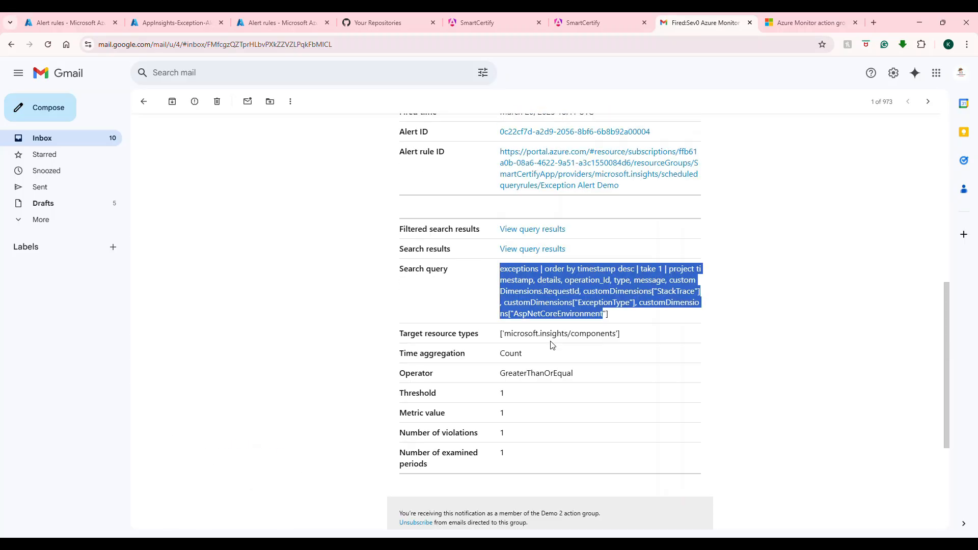
scroll(560, 372, "down", 2)
scroll(590, 346, "up", 5)
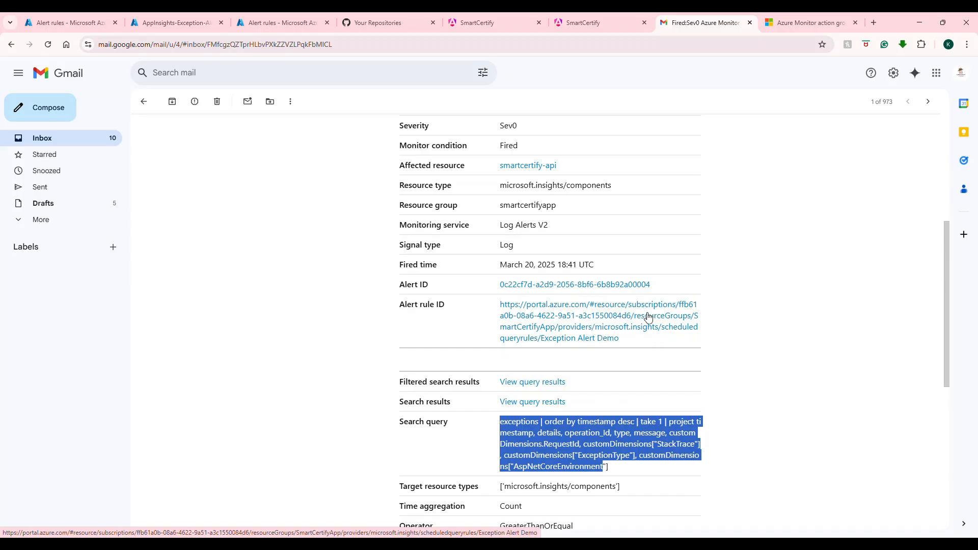
Recheck the alert email's summary, return to the inbox and switch to the Azure portal's alert rules list.
scroll(668, 320, "up", 2)
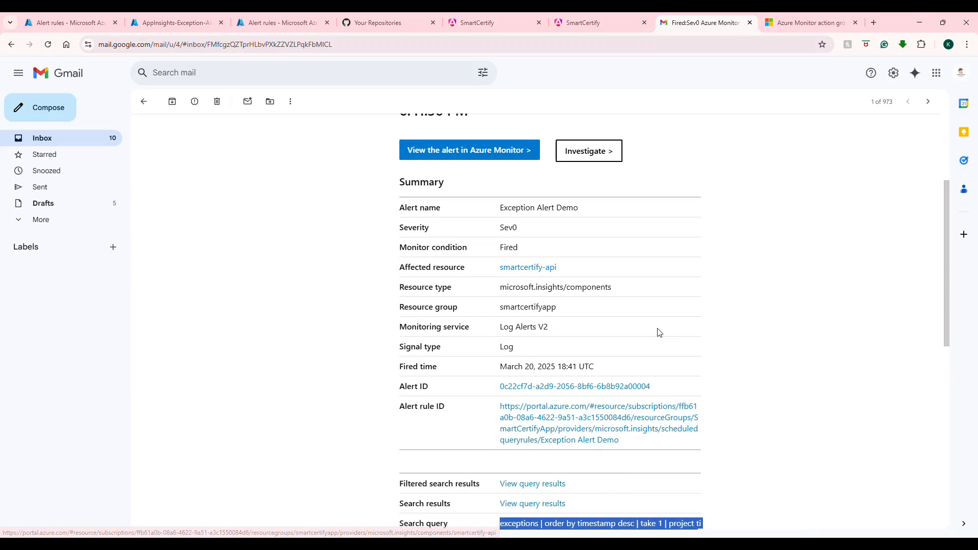
scroll(611, 287, "up", 1)
scroll(611, 287, "up", 2)
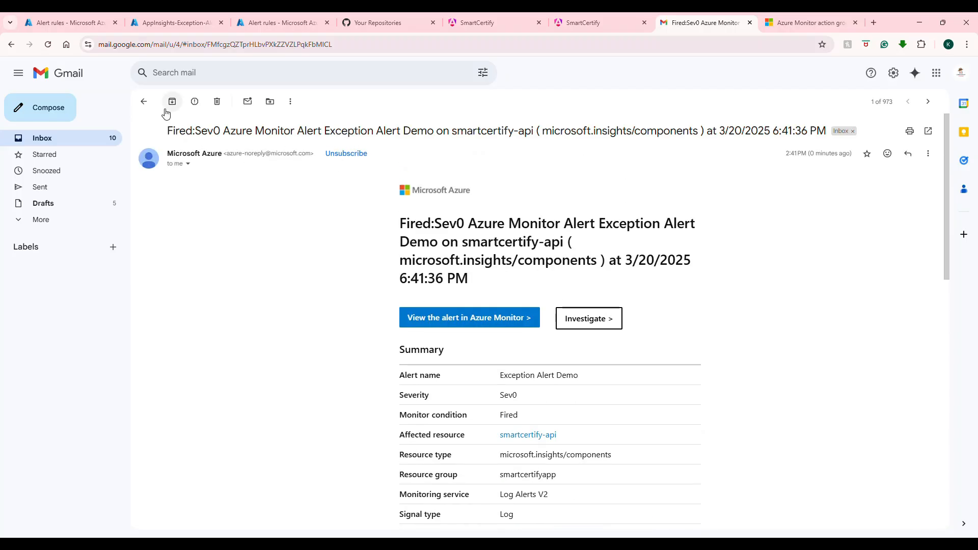
left_click(144, 102)
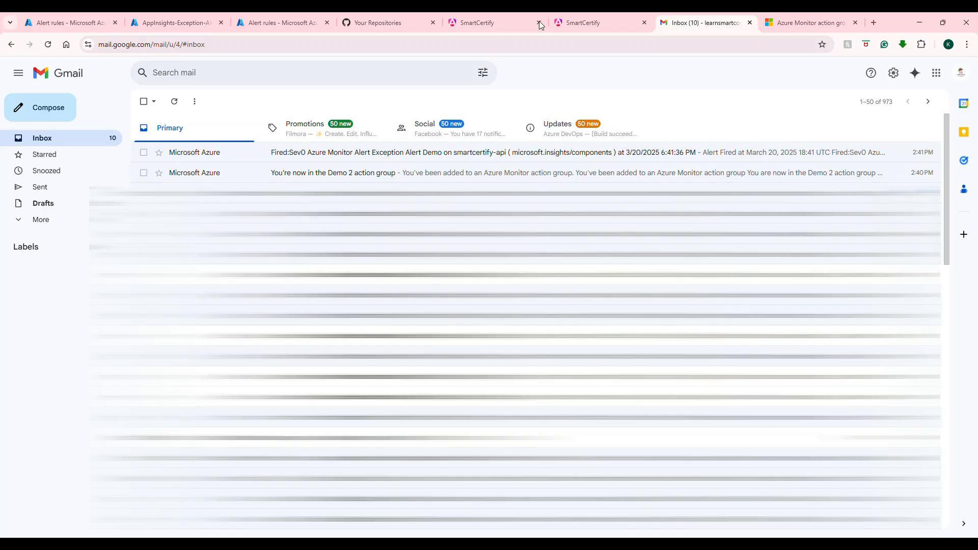
left_click(90, 24)
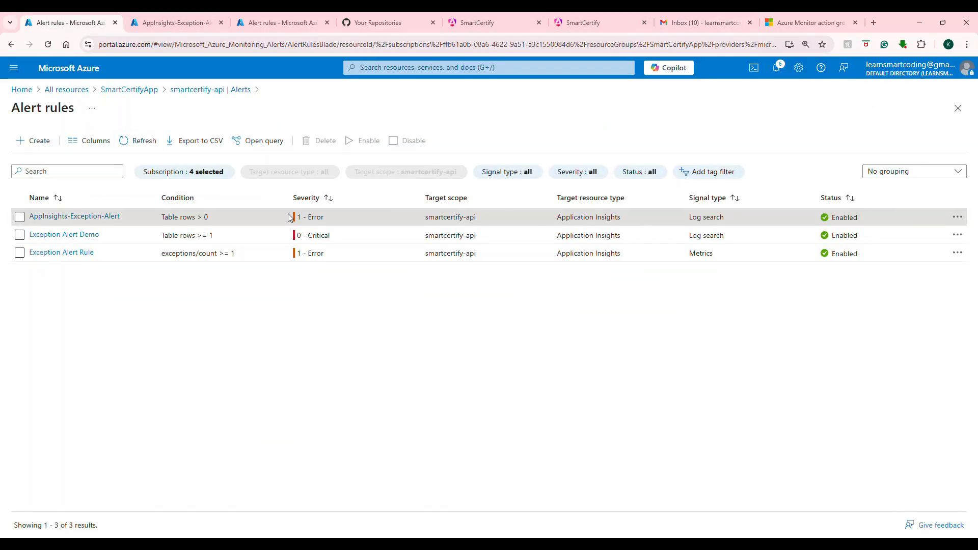